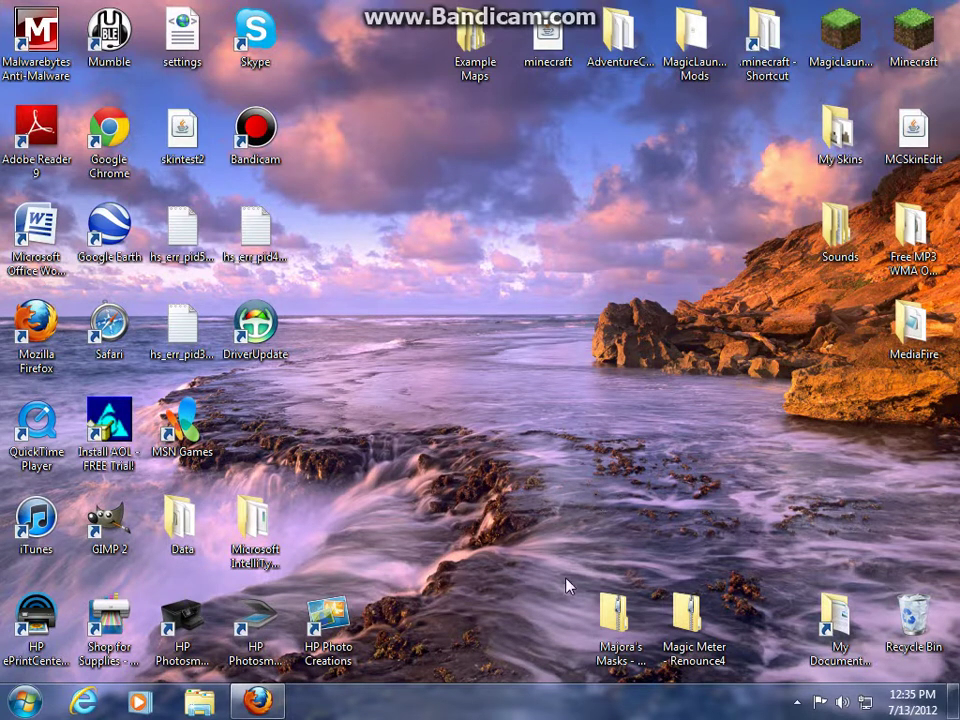
# Step: Open the Majora's Masks archive on the left and AdventureCraft's maps folder on the right
pyautogui.doubleClick(613, 612)
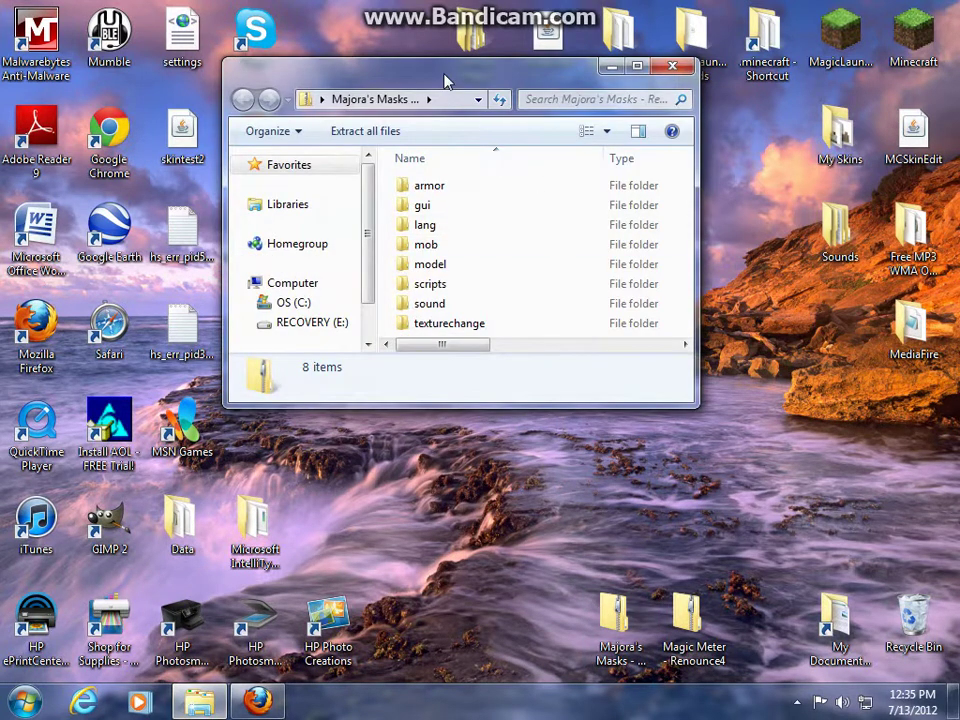
pyautogui.moveTo(444, 81); pyautogui.dragTo(1, 45)
pyautogui.doubleClick(643, 38)
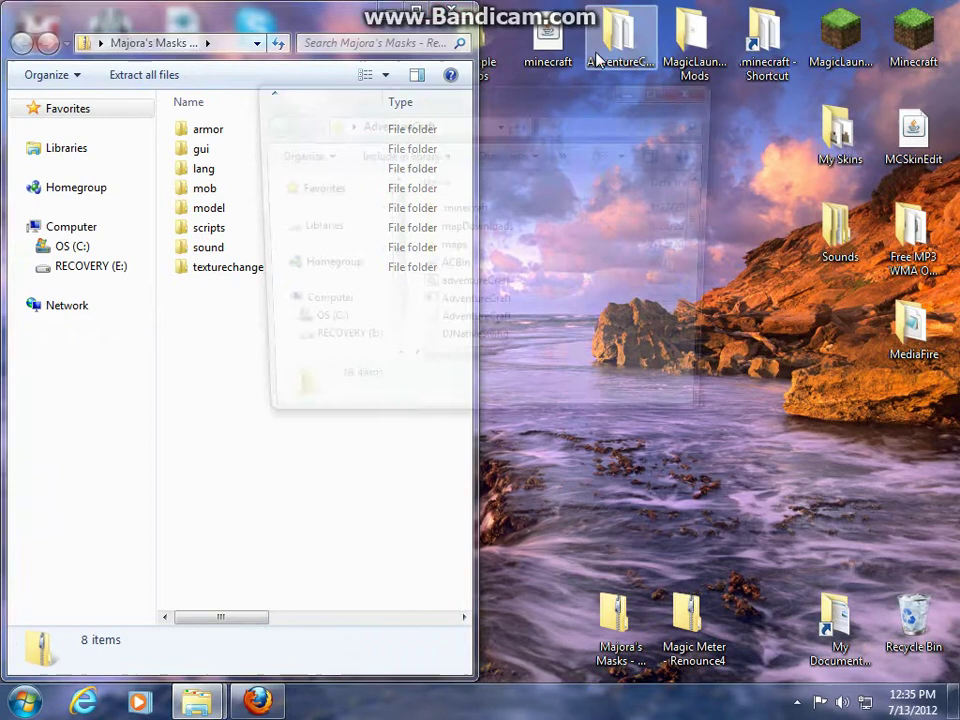
pyautogui.moveTo(600, 112); pyautogui.dragTo(959, 200)
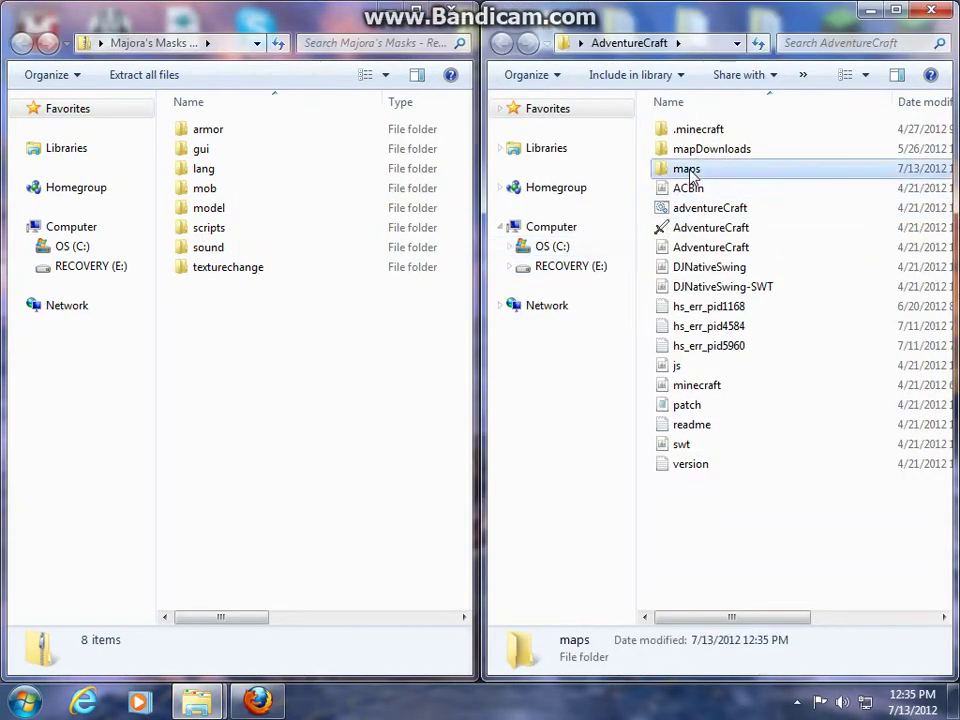
pyautogui.doubleClick(688, 170)
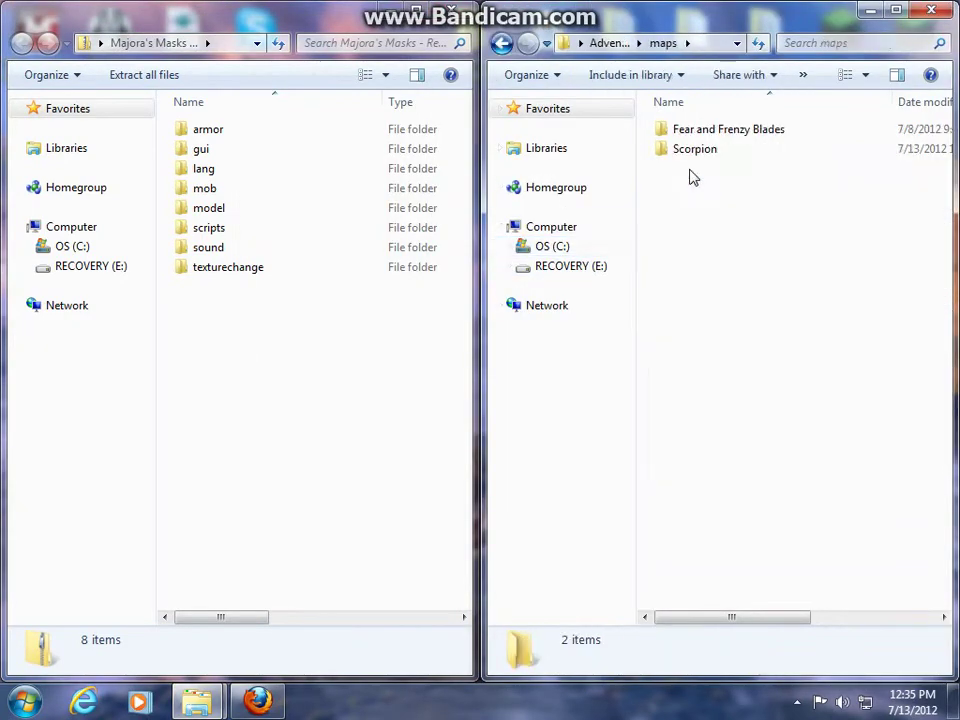
# Step: Create a new folder named 'MM Installation' inside the maps folder
pyautogui.rightClick(705, 248)
pyautogui.moveTo(768, 479)
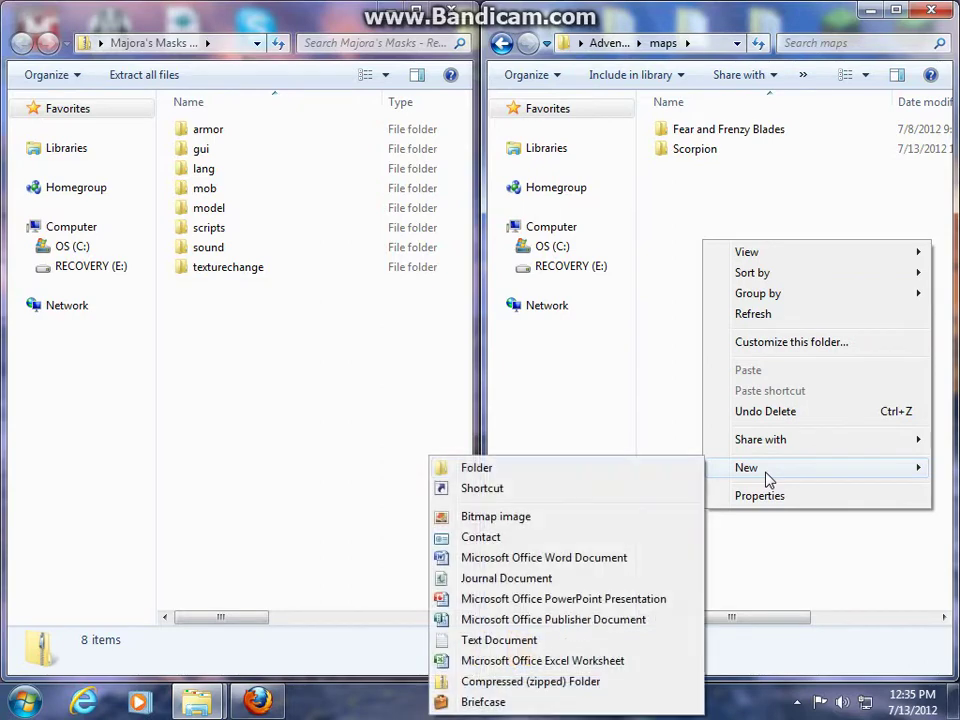
pyautogui.click(591, 472)
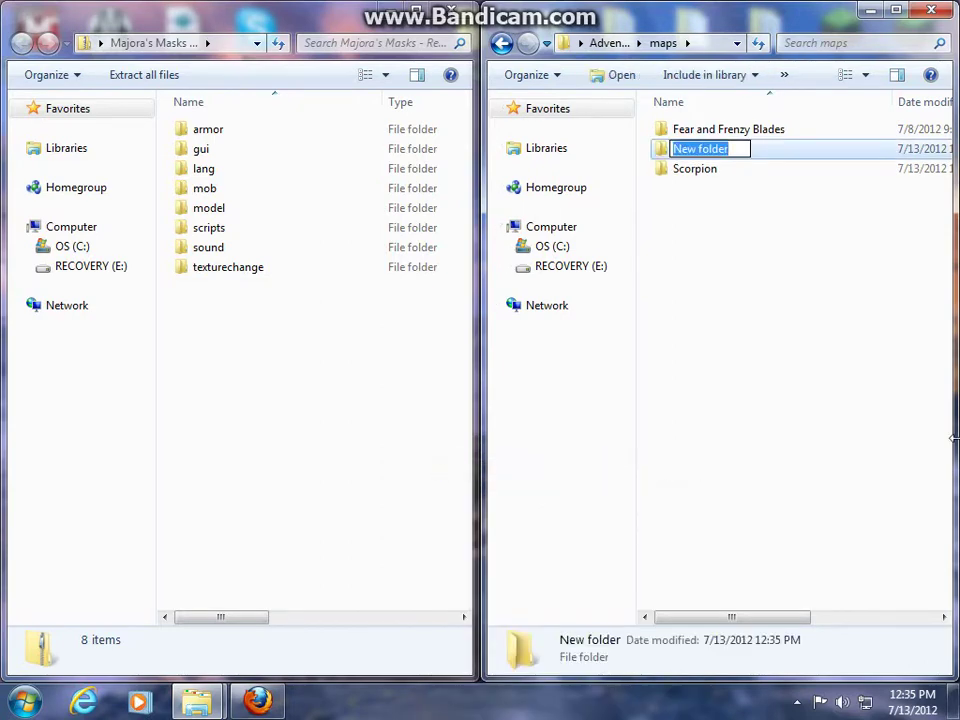
pyautogui.write('MM I')
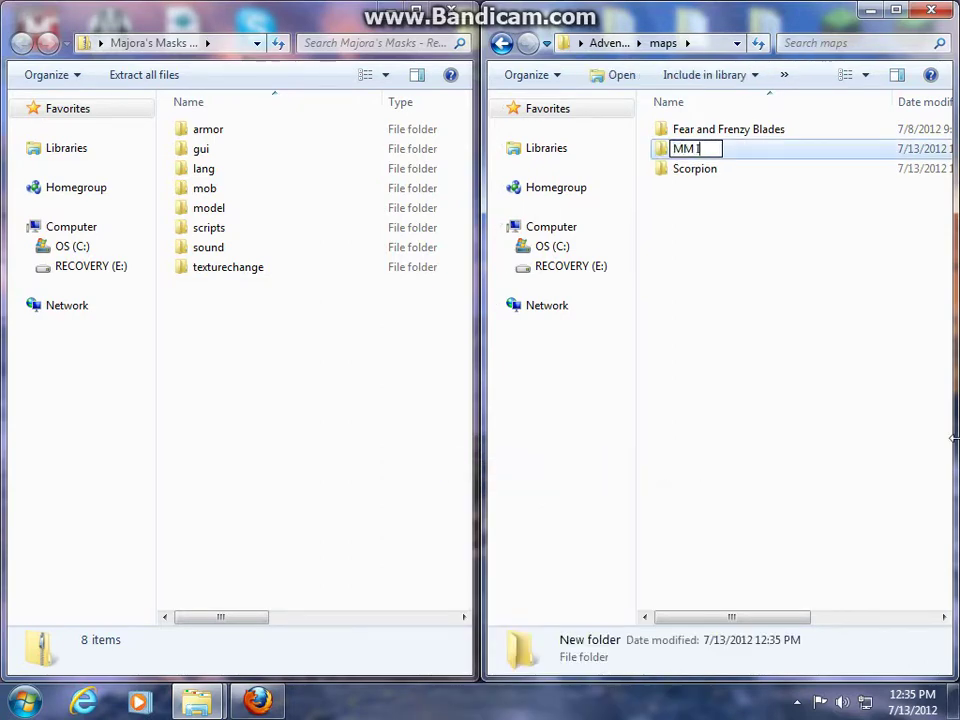
pyautogui.write('nstallation')
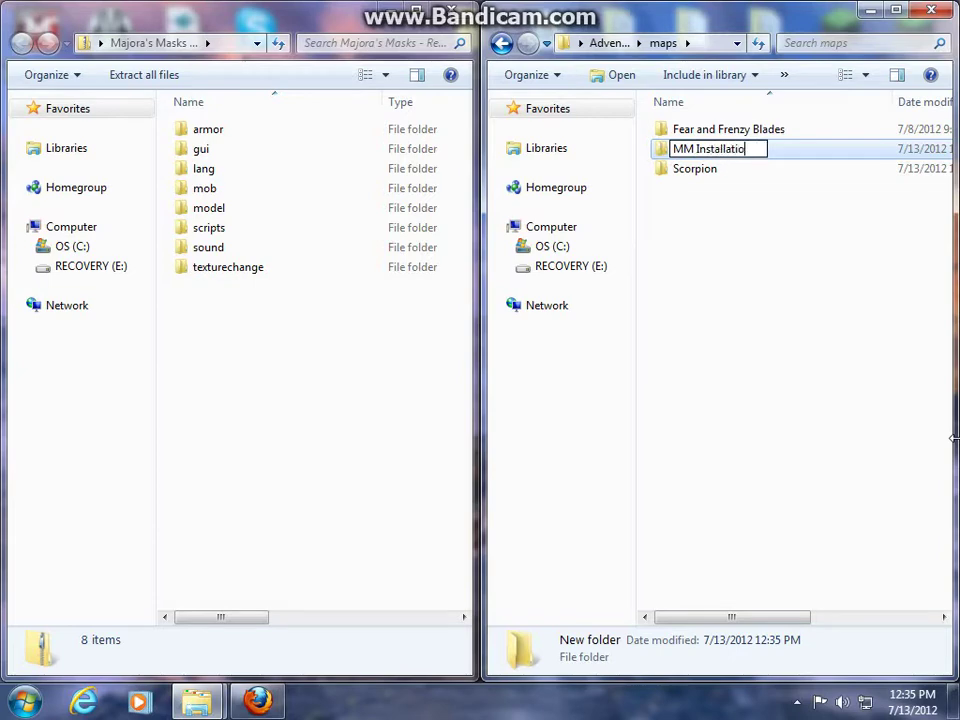
pyautogui.press('Return')
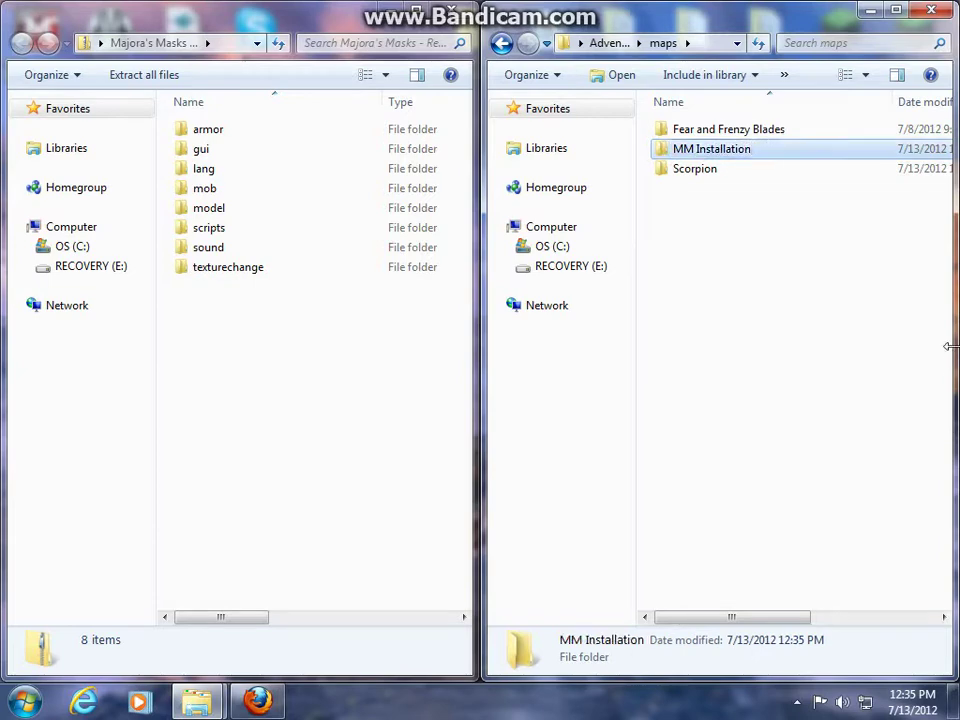
# Step: Copy all eight mod folders into MM Installation and compare both armor folders' textures
pyautogui.doubleClick(689, 150)
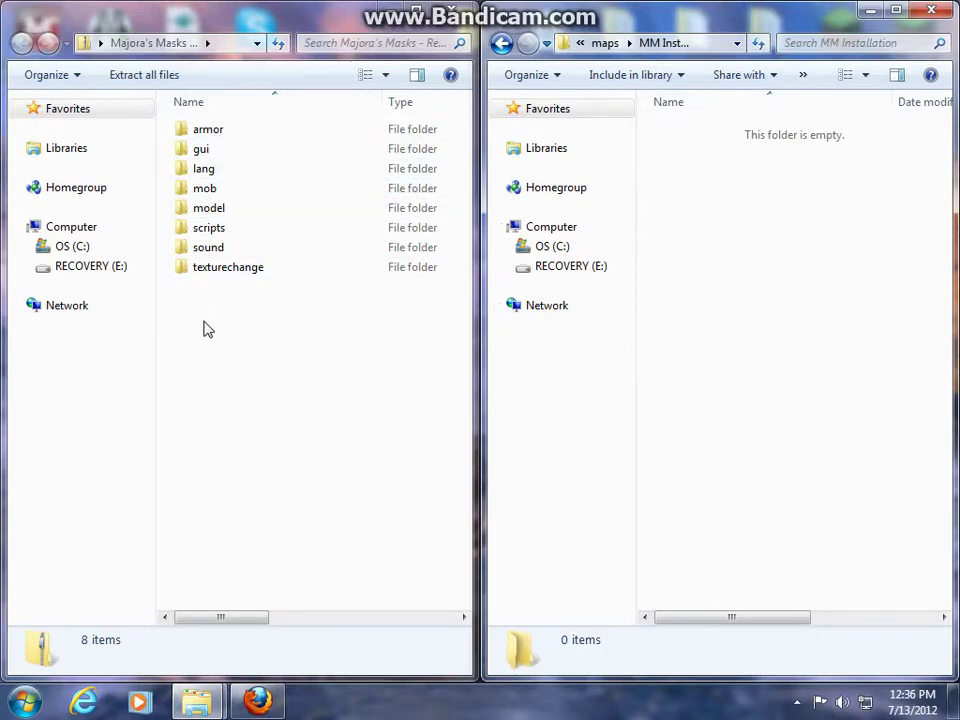
pyautogui.moveTo(191, 311); pyautogui.dragTo(238, 80)
pyautogui.moveTo(205, 148); pyautogui.dragTo(690, 200)
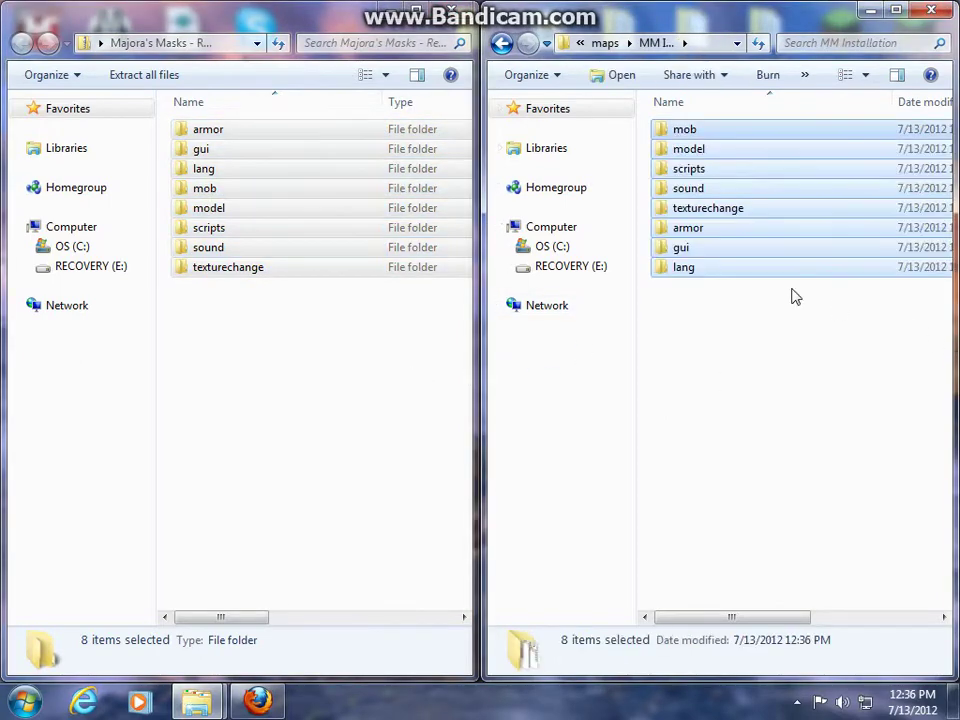
pyautogui.doubleClick(705, 228)
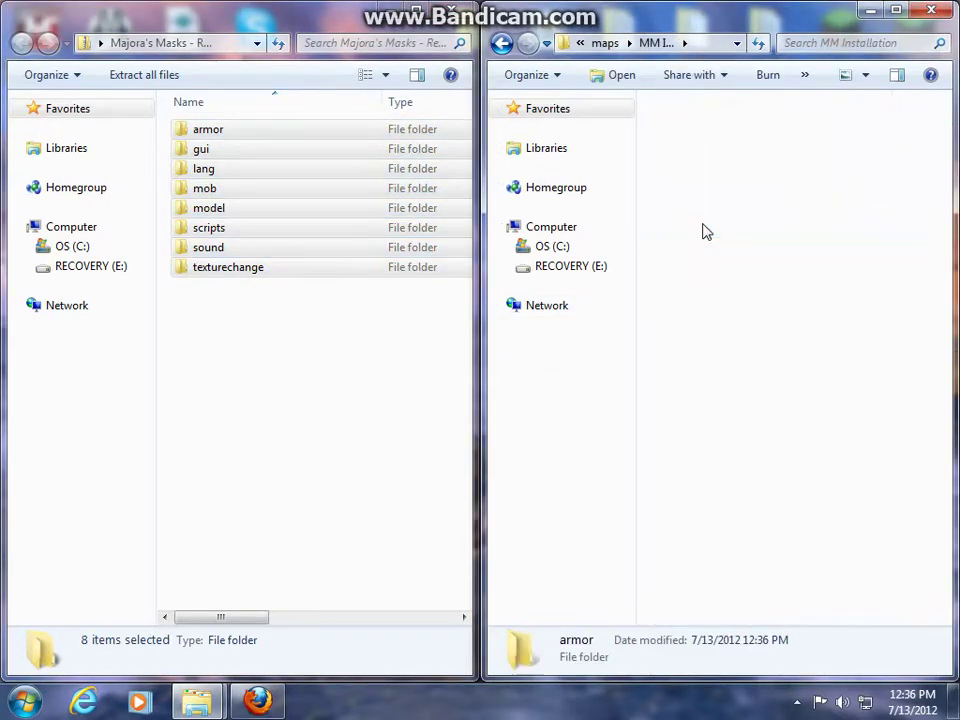
pyautogui.doubleClick(205, 132)
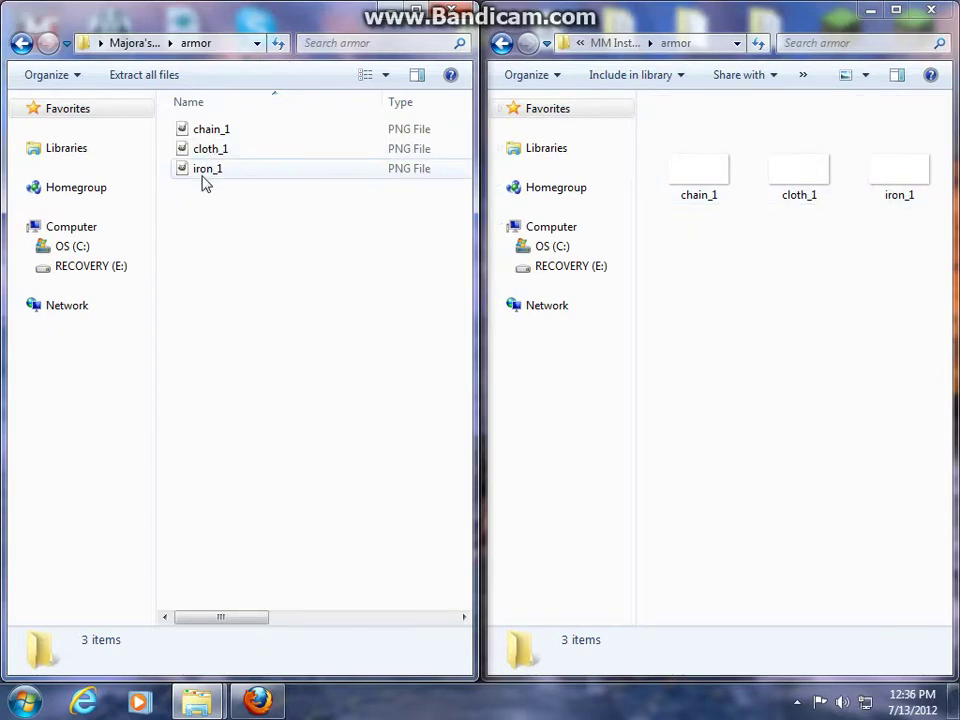
pyautogui.moveTo(220, 249); pyautogui.dragTo(233, 137)
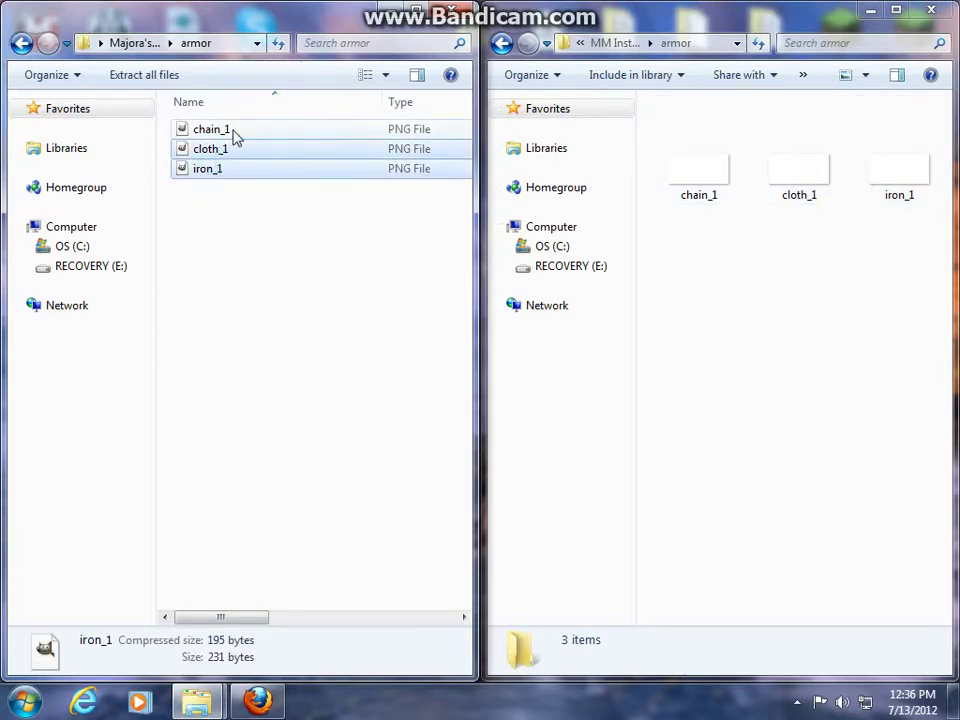
pyautogui.click(206, 317)
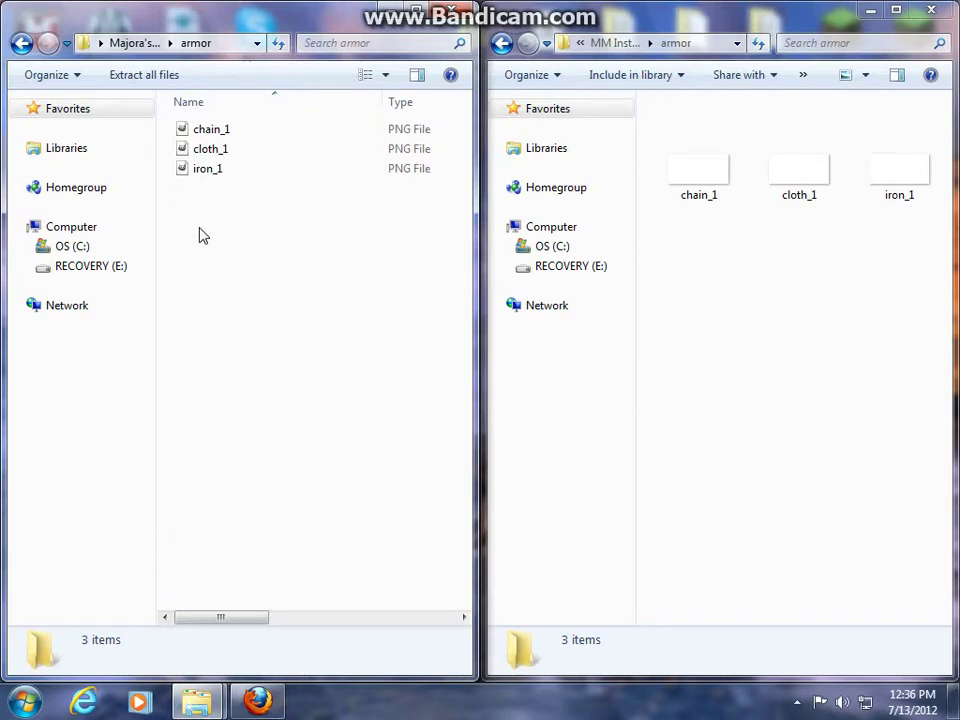
# Step: Open the scripts folder in both windows and compare their seven JS files
pyautogui.click(20, 44)
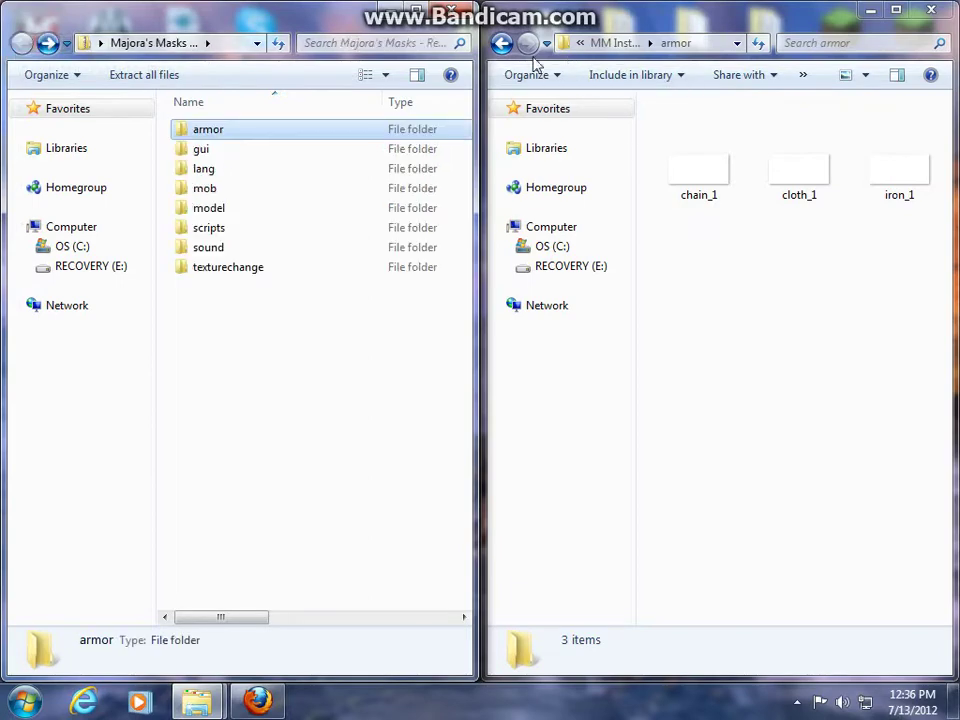
pyautogui.click(501, 44)
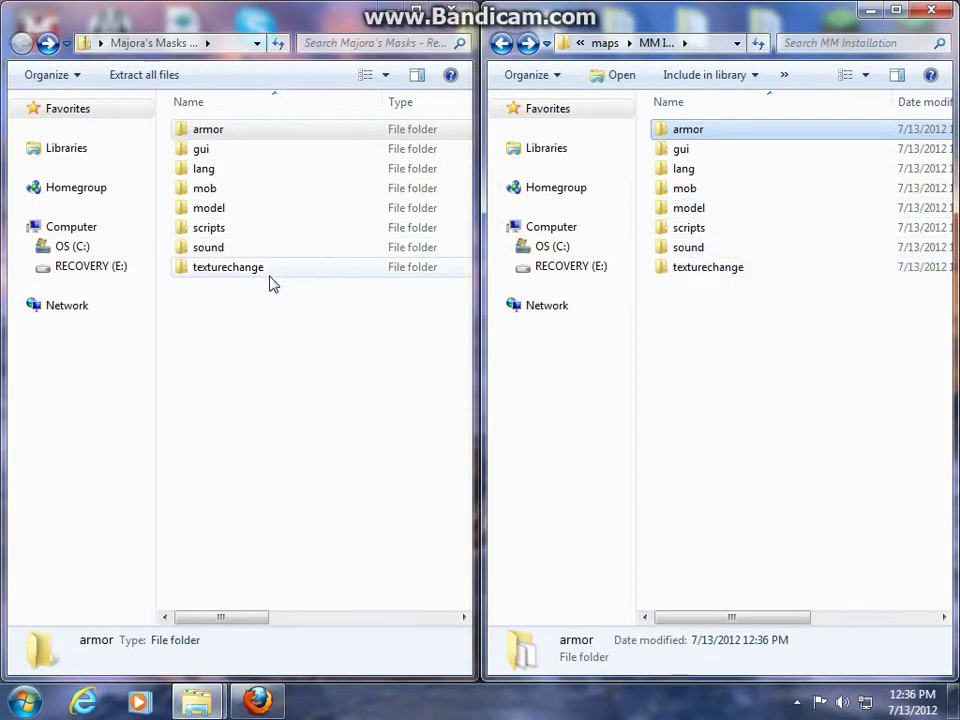
pyautogui.doubleClick(246, 231)
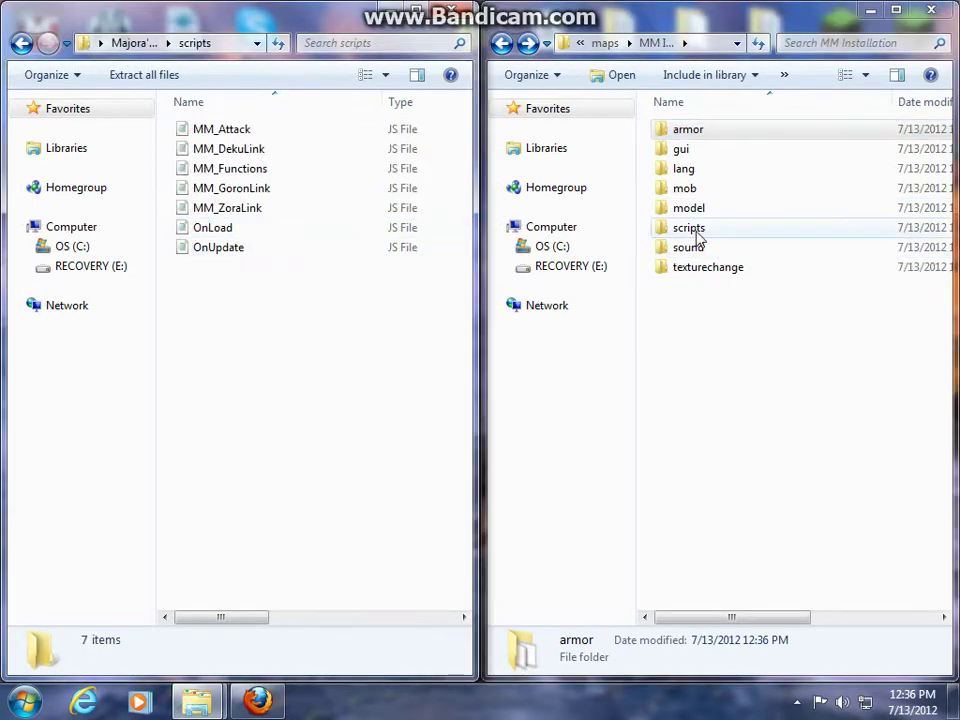
pyautogui.doubleClick(692, 229)
pyautogui.moveTo(167, 208); pyautogui.dragTo(250, 130)
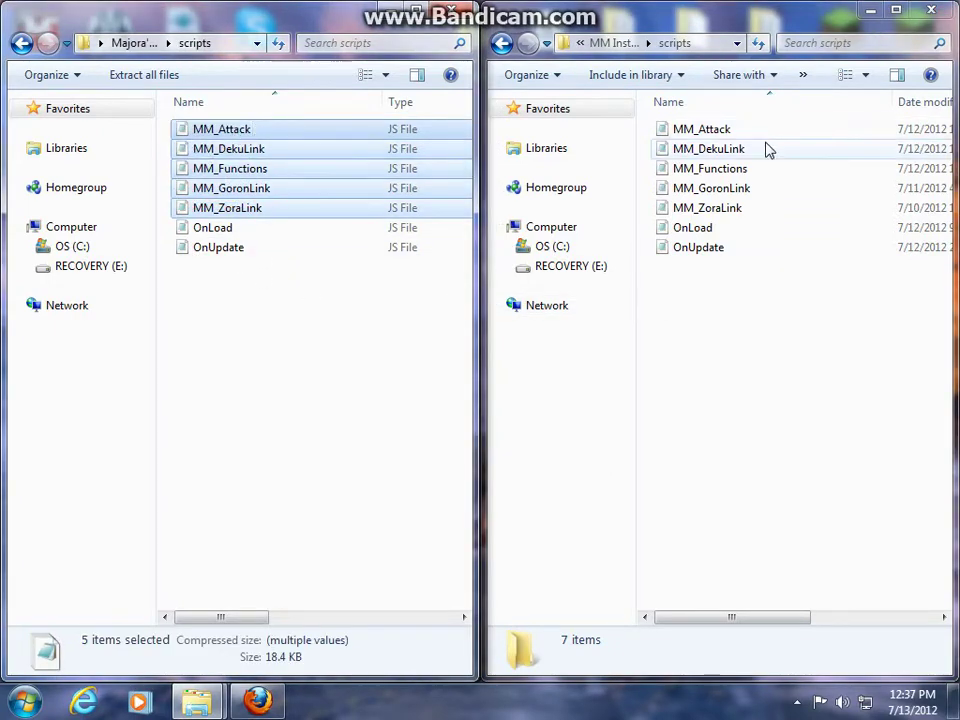
pyautogui.moveTo(204, 311); pyautogui.dragTo(199, 229)
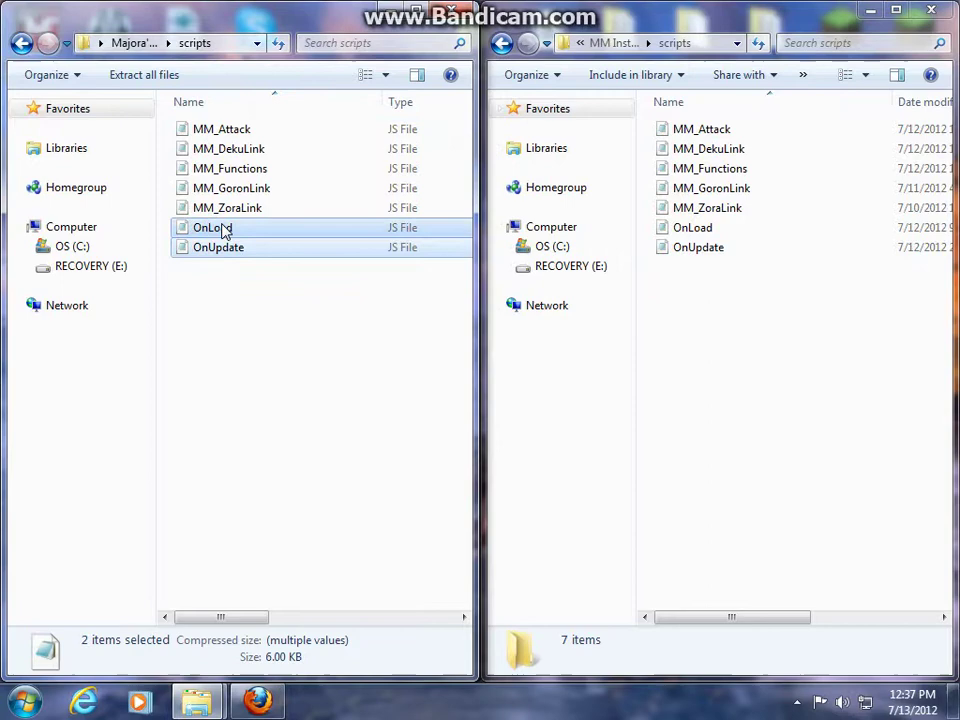
pyautogui.click(195, 303)
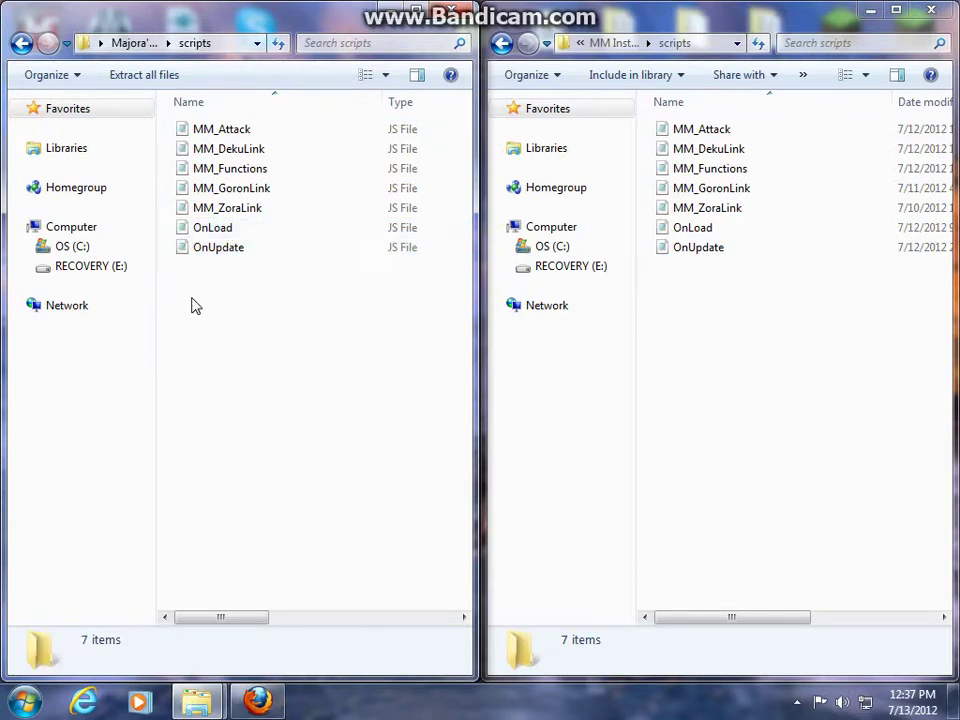
# Step: View the OnLoad script in Notepad, then close it
pyautogui.click(211, 232)
pyautogui.doubleClick(211, 232)
pyautogui.moveTo(321, 73); pyautogui.dragTo(85, 1)
pyautogui.click(899, 11)
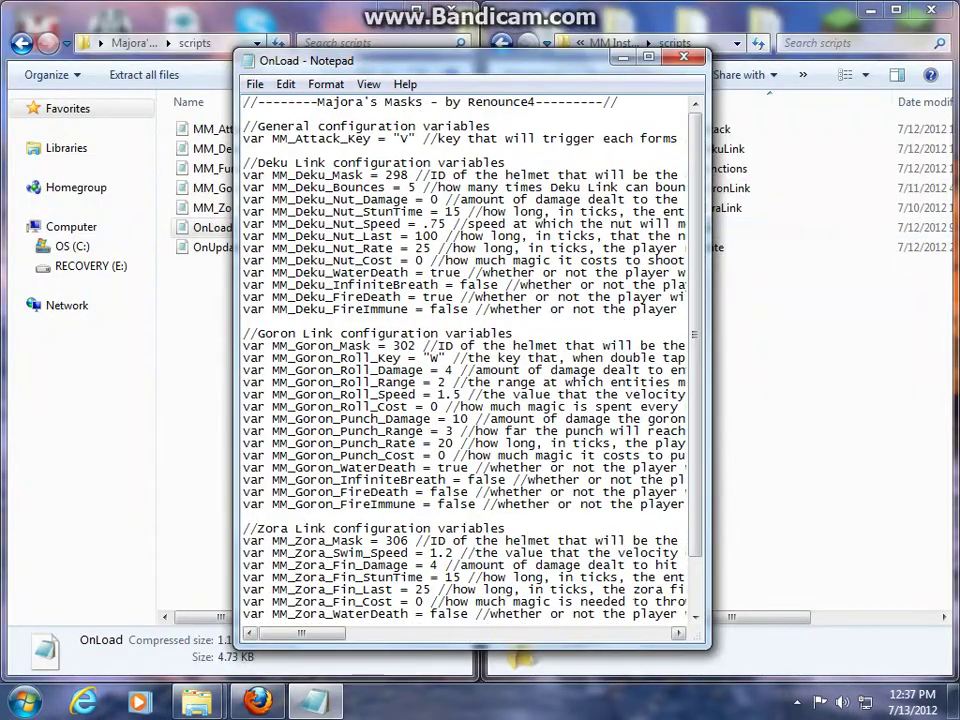
pyautogui.moveTo(444, 50); pyautogui.dragTo(287, 29)
pyautogui.click(729, 305)
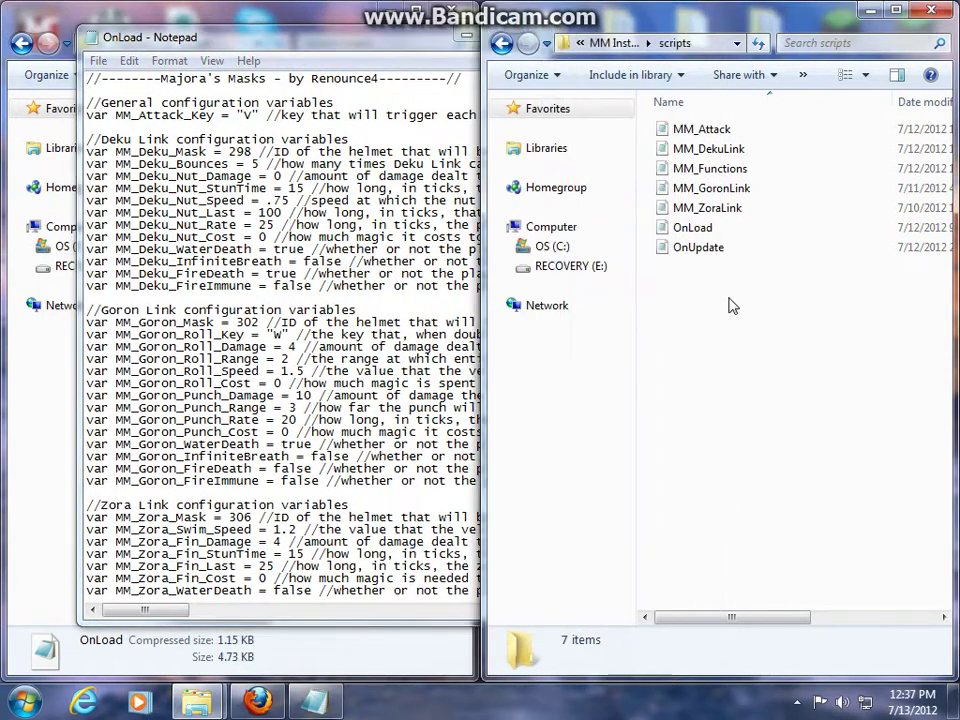
pyautogui.hotkey('alt', 'Tab')
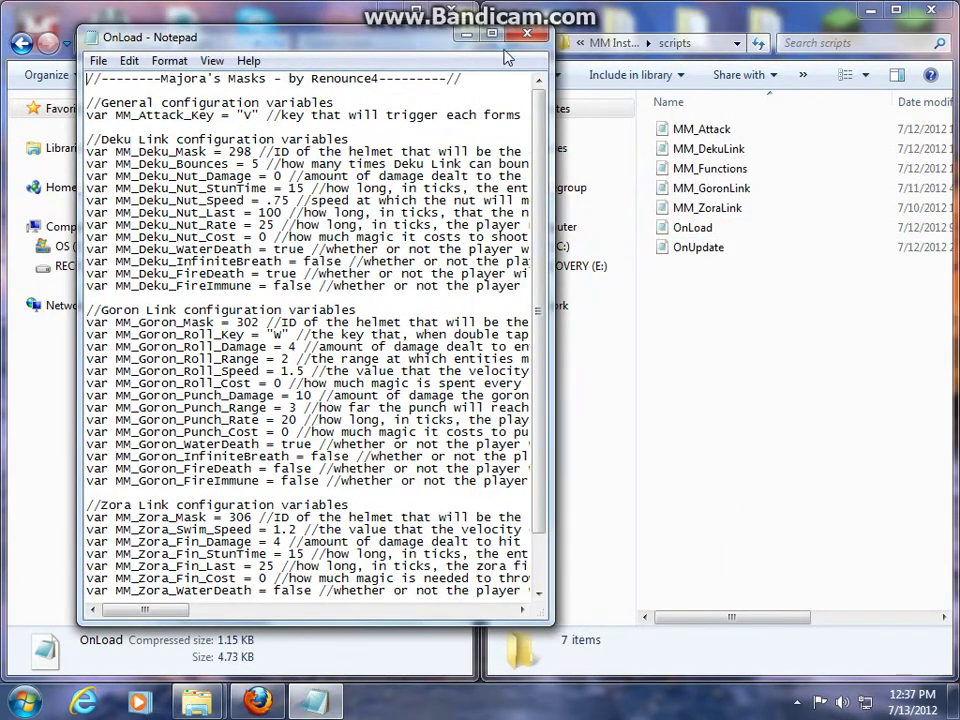
pyautogui.hotkey('alt', 'F4')
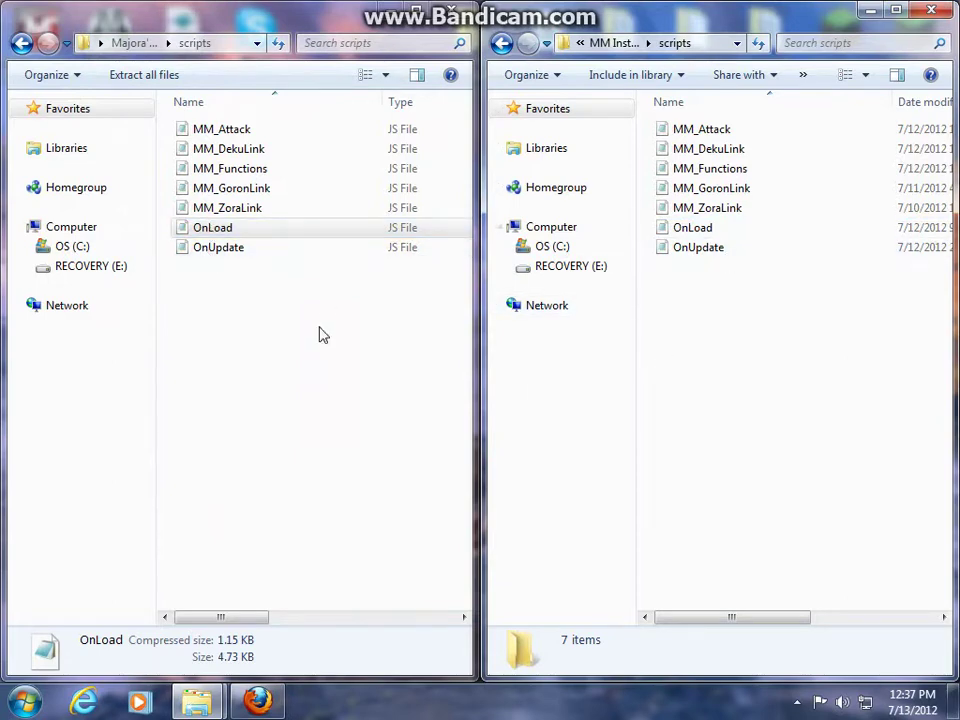
# Step: Remove the time.set(6000) and setCloak lines from the installed OnUpdate script
pyautogui.doubleClick(222, 250)
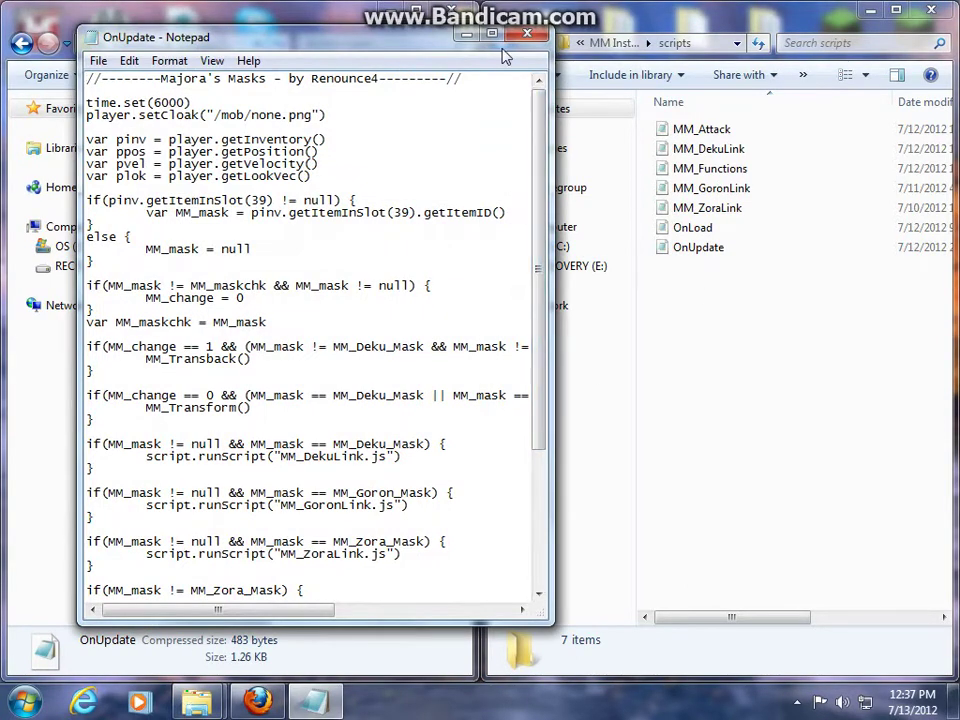
pyautogui.click(527, 35)
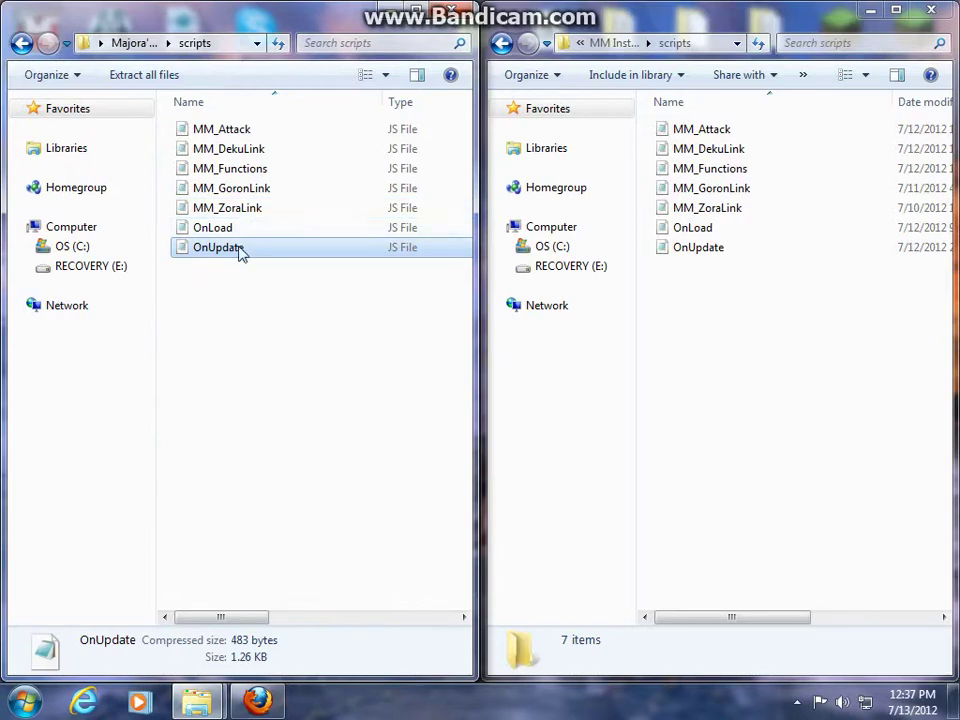
pyautogui.doubleClick(690, 250)
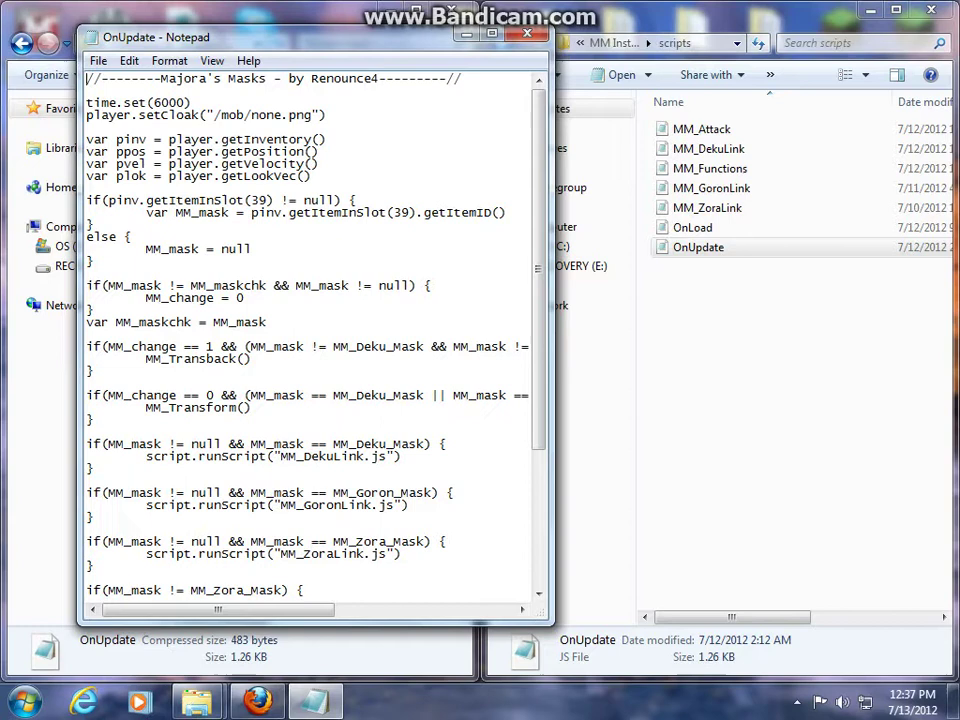
pyautogui.hotkey('shift', 'End')
pyautogui.hotkey('shift', 'Down')
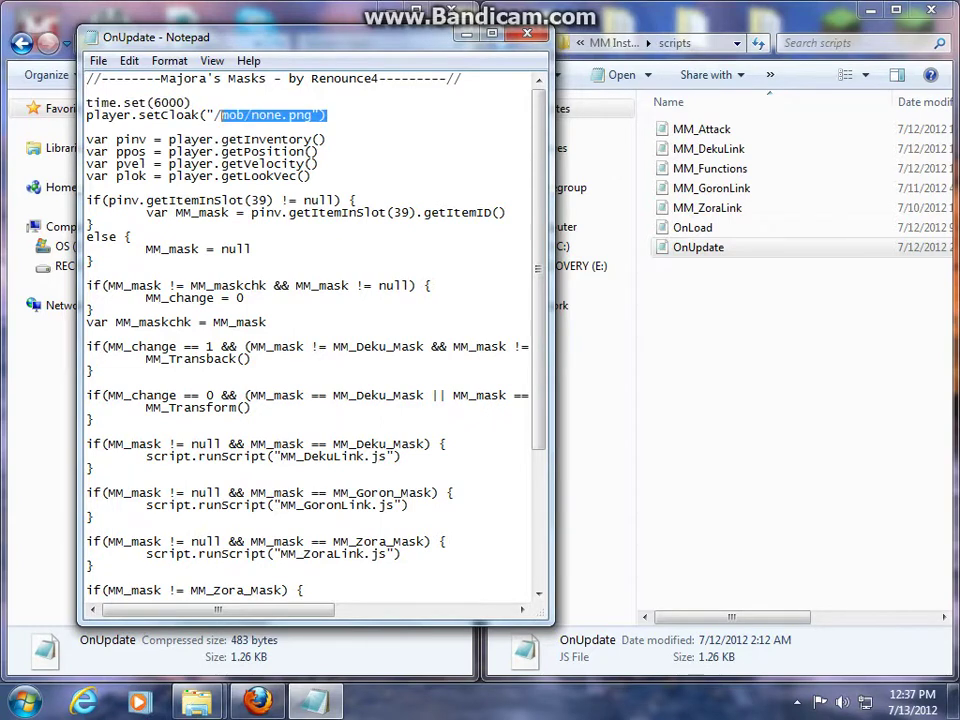
pyautogui.hotkey('shift', 'End')
pyautogui.press('BackSpace')
pyautogui.press('BackSpace')
pyautogui.press('BackSpace')
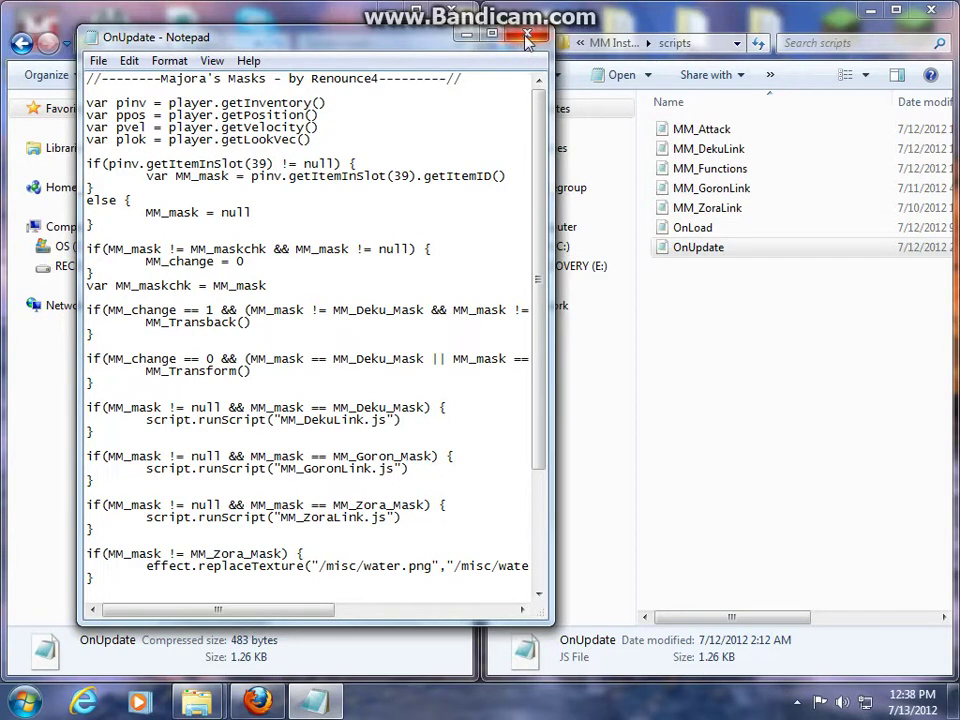
# Step: Save the edited OnUpdate script and close Notepad
pyautogui.click(98, 60)
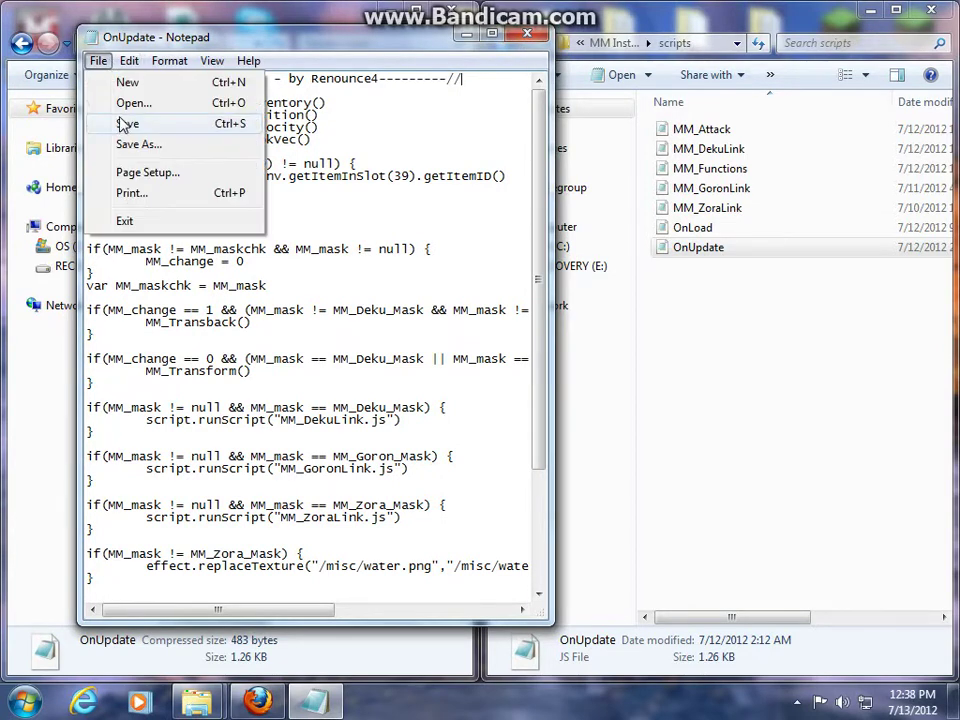
pyautogui.click(124, 122)
pyautogui.click(527, 33)
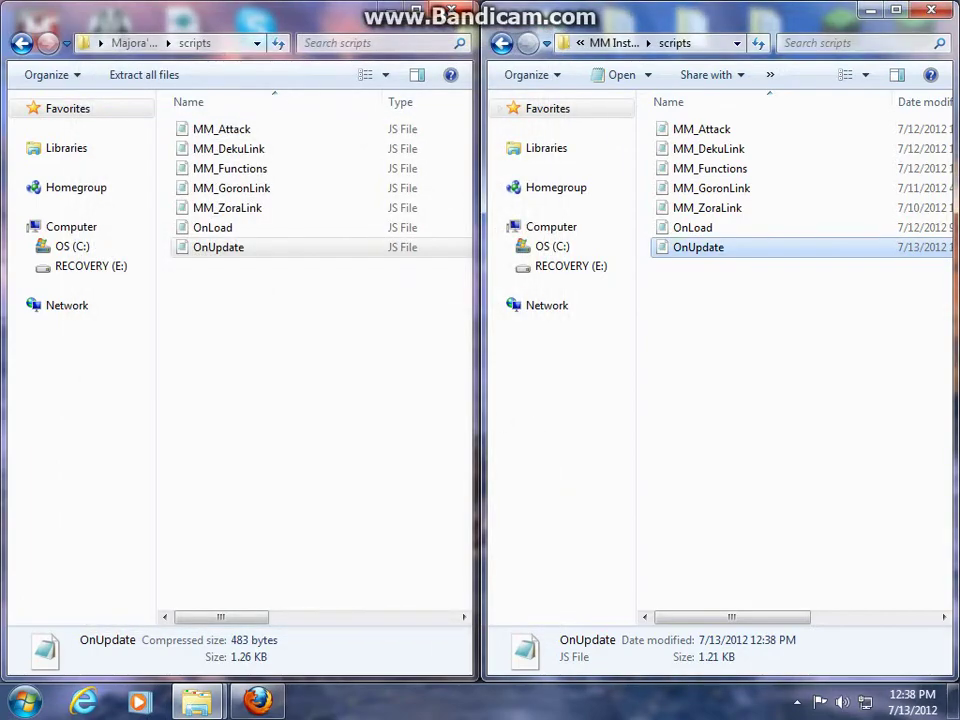
# Step: Open the installed OnLoad script in Notepad and review the Deku mask ID comment
pyautogui.click(452, 9)
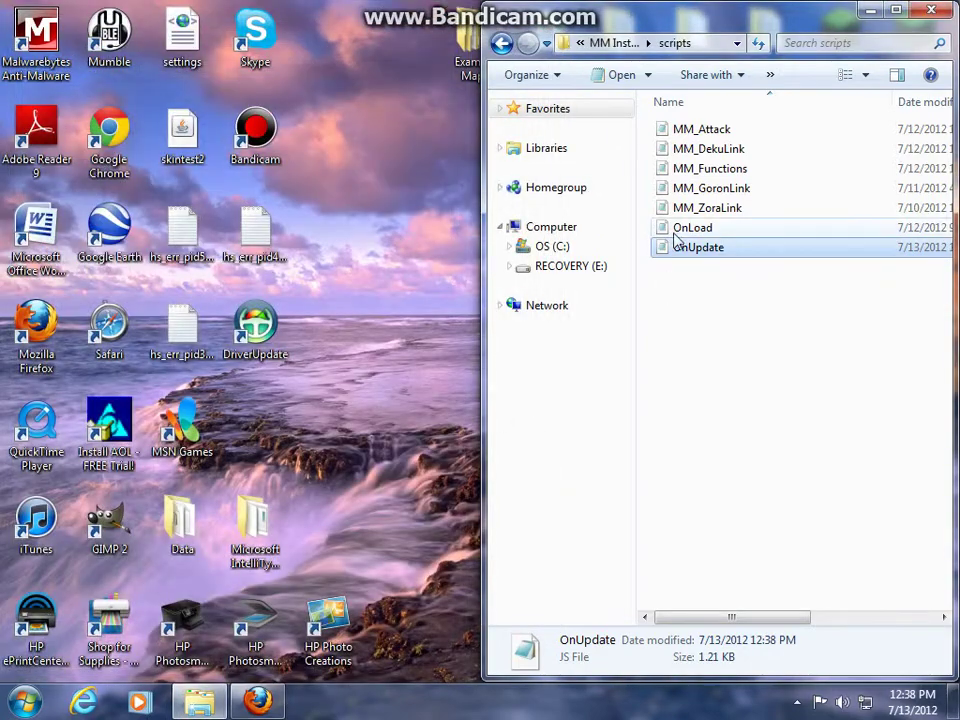
pyautogui.doubleClick(675, 232)
pyautogui.scroll(-2, 405, 445)
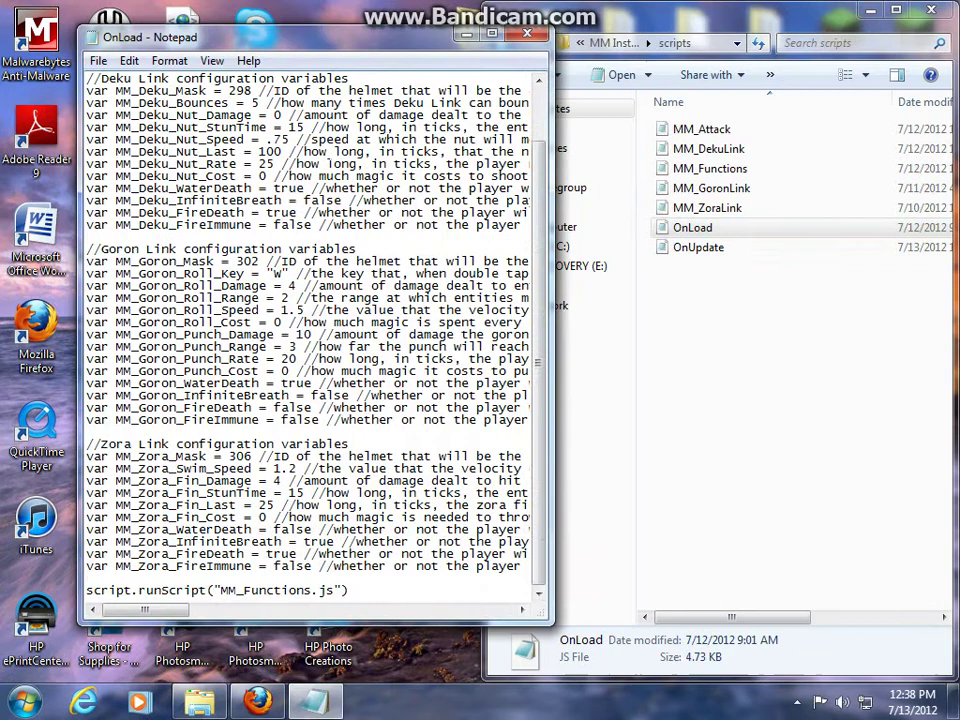
pyautogui.scroll(2, 405, 445)
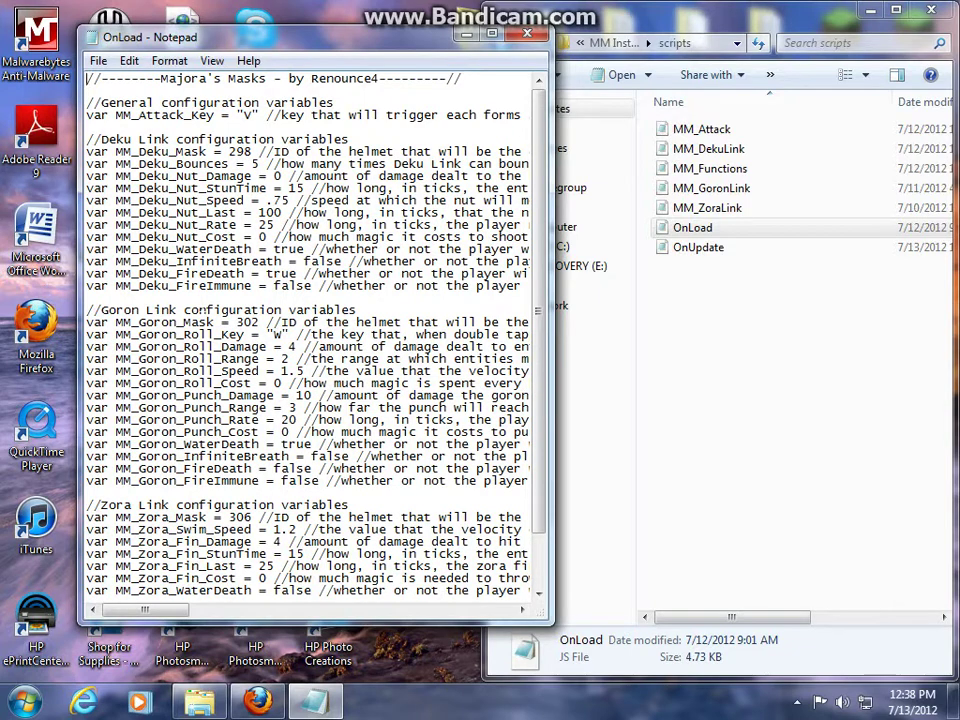
pyautogui.scroll(-2, 90, 341)
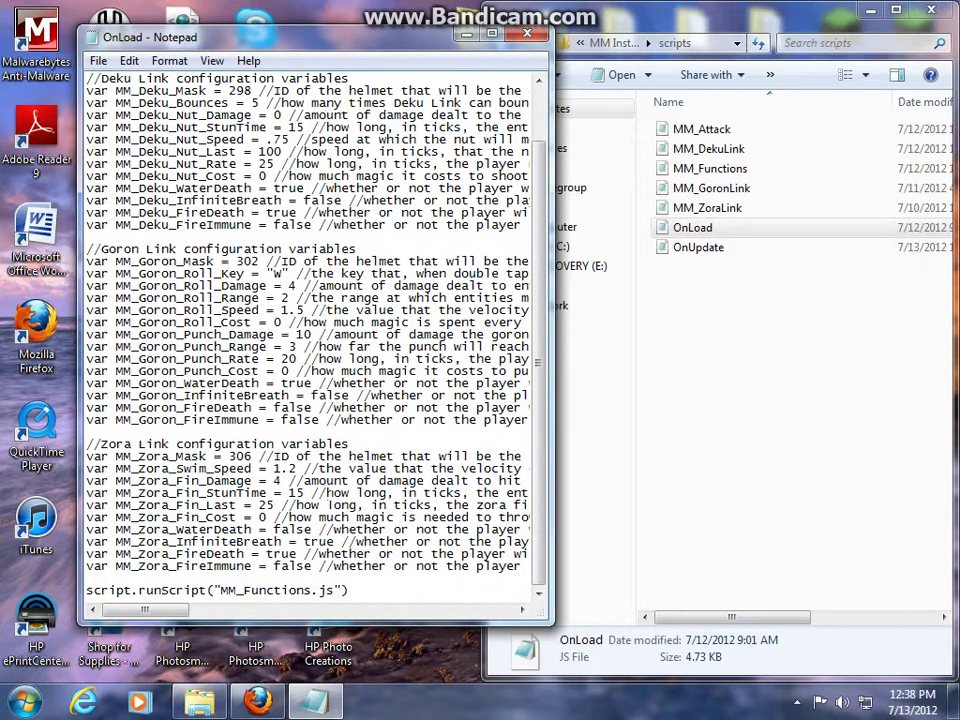
pyautogui.scroll(2, 310, 330)
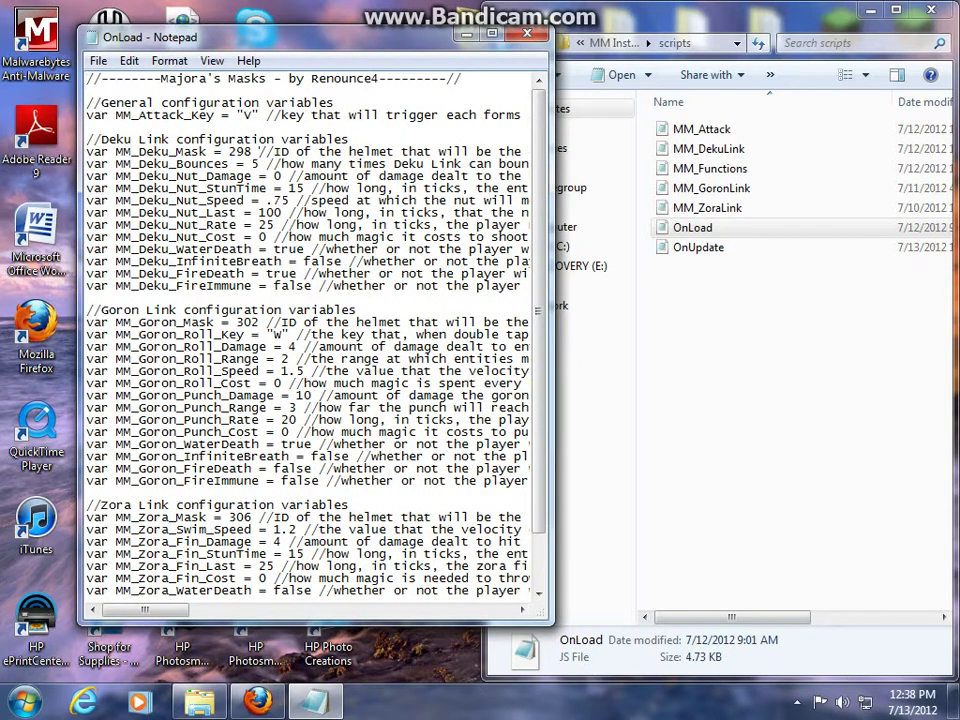
pyautogui.moveTo(258, 151)
pyautogui.mouseDown()
pyautogui.moveTo(311, 151)
pyautogui.moveTo(88, 151)
pyautogui.moveTo(522, 152)
pyautogui.moveTo(268, 163)
pyautogui.mouseUp()
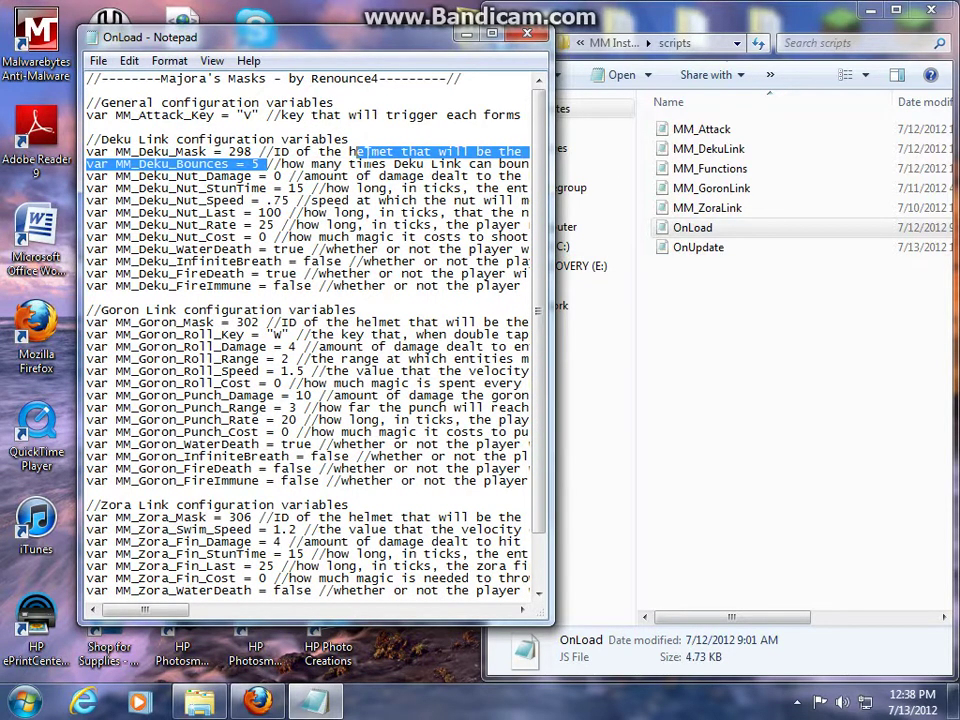
pyautogui.click(432, 163)
# Step: Locate the MM_Deku_Mask = 298 setting and the Deku nut cost value 0
pyautogui.scroll(-2, 432, 163)
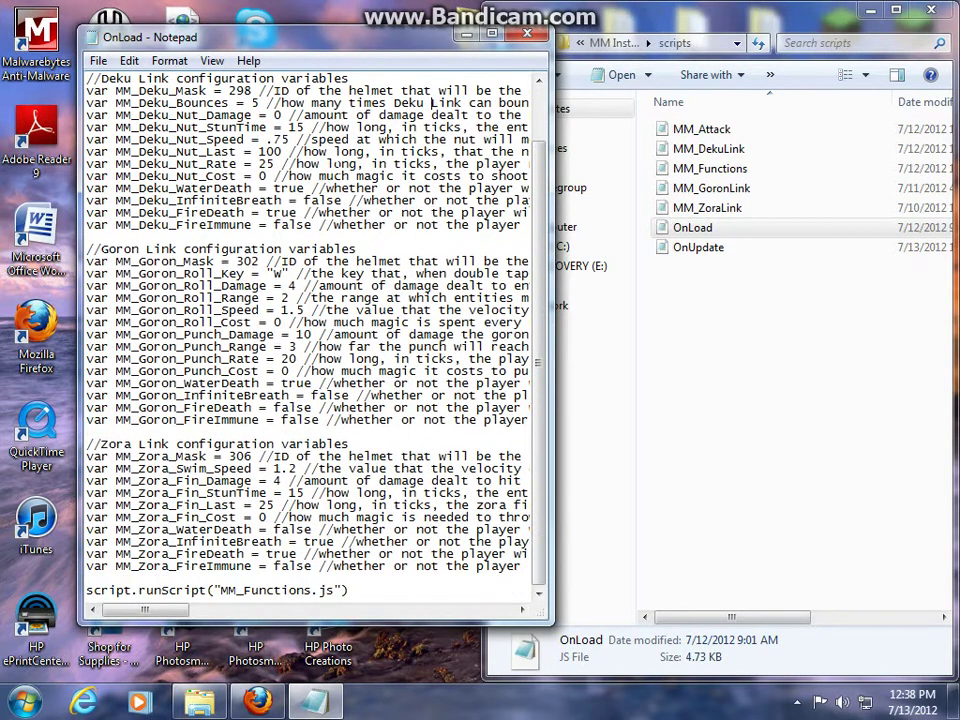
pyautogui.scroll(2, 432, 163)
pyautogui.moveTo(261, 151); pyautogui.dragTo(86, 151)
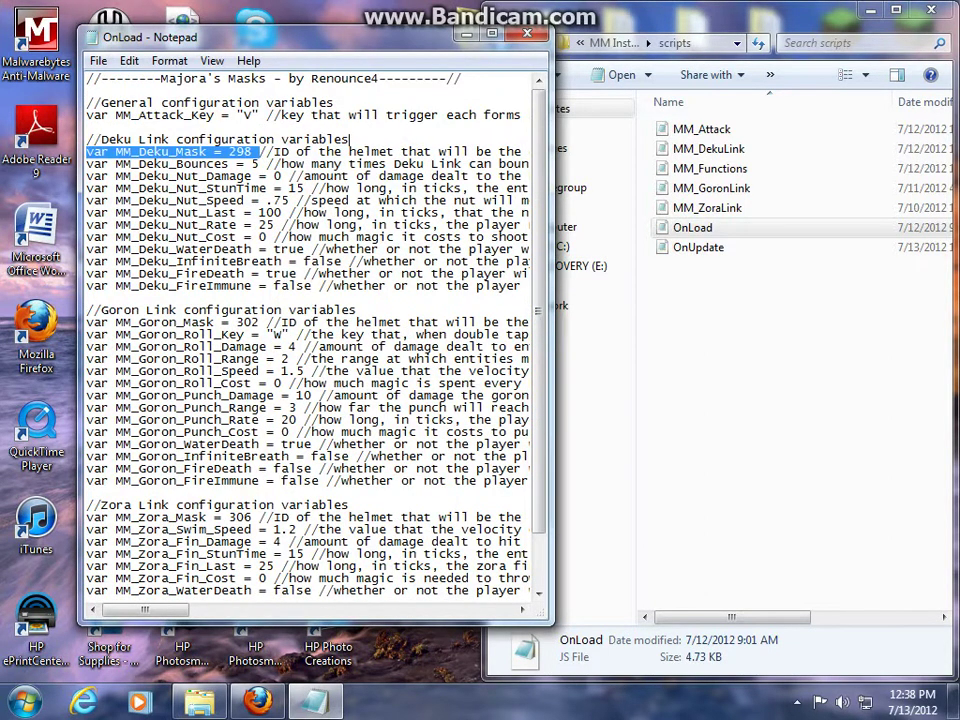
pyautogui.click(146, 131)
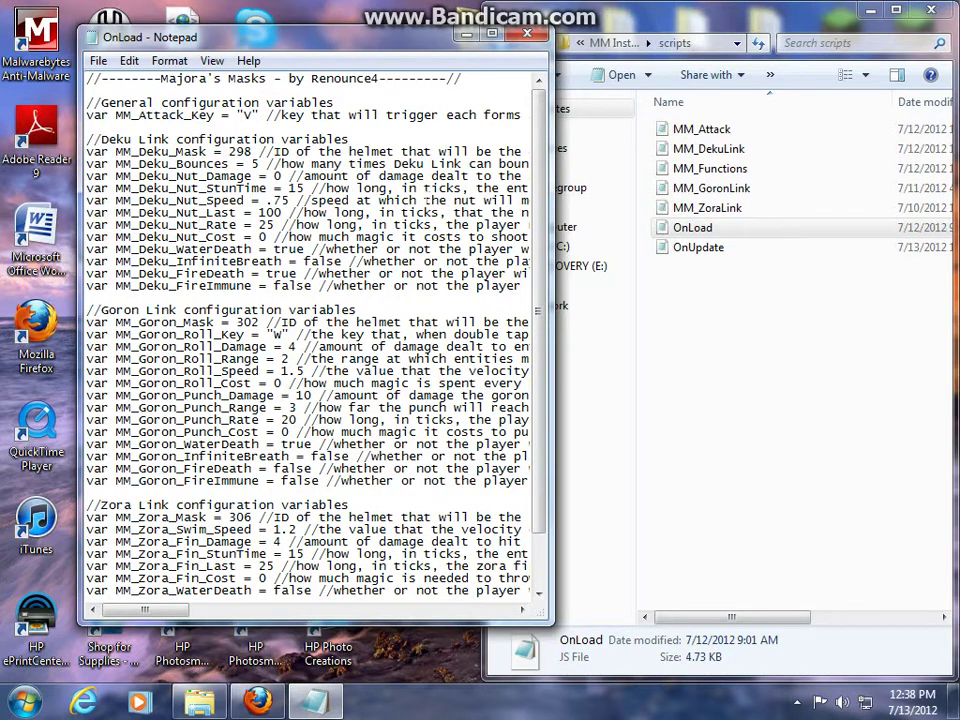
pyautogui.moveTo(144, 609); pyautogui.dragTo(316, 614)
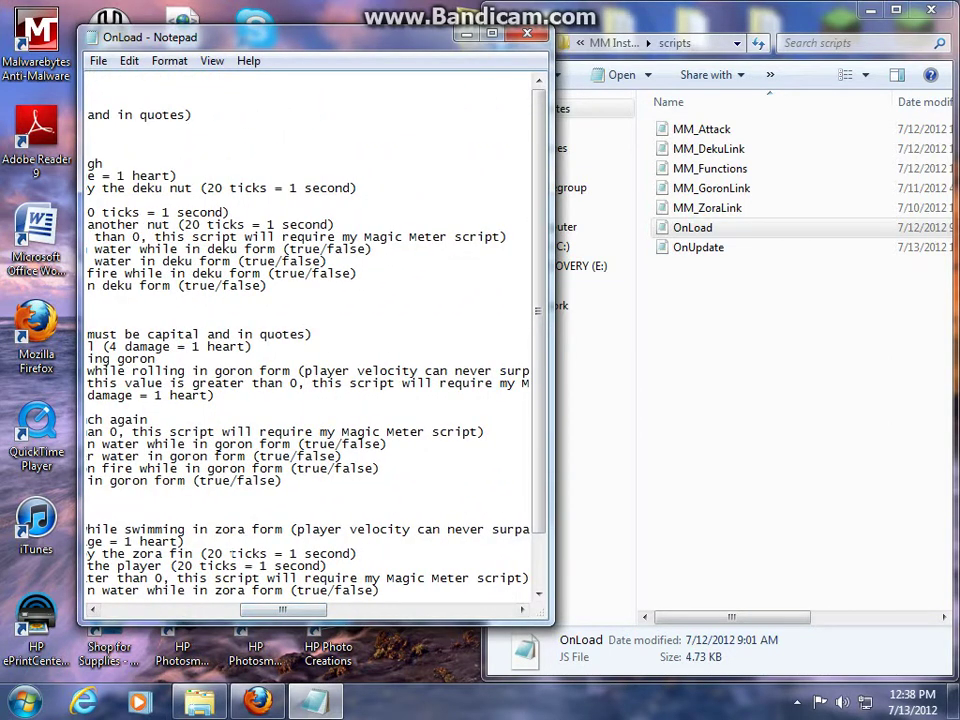
pyautogui.press('Down')
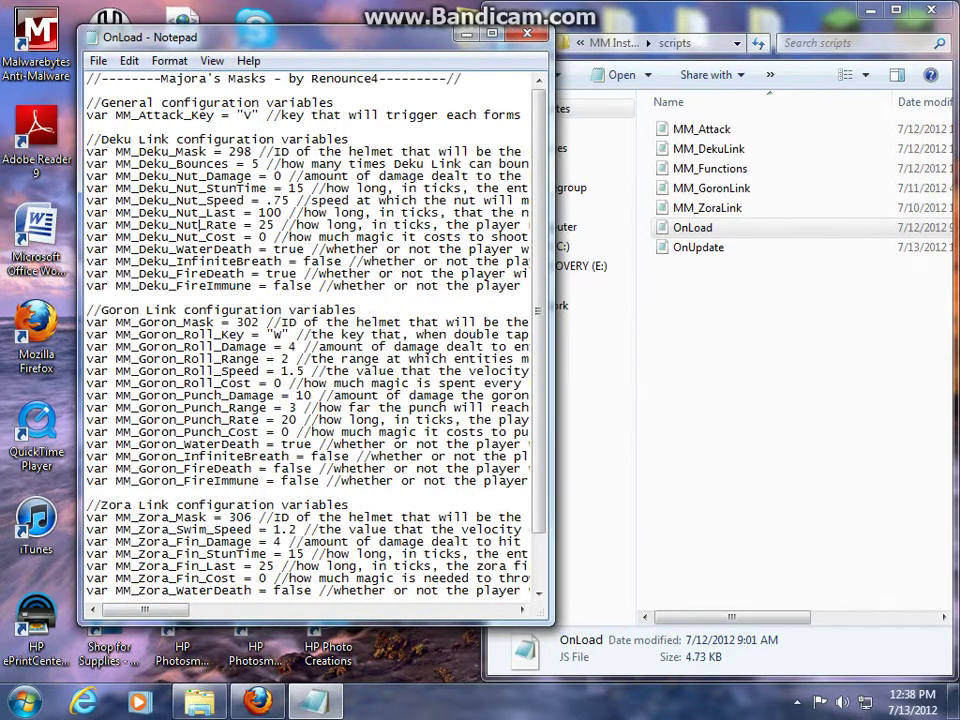
pyautogui.scroll(-2, 310, 340)
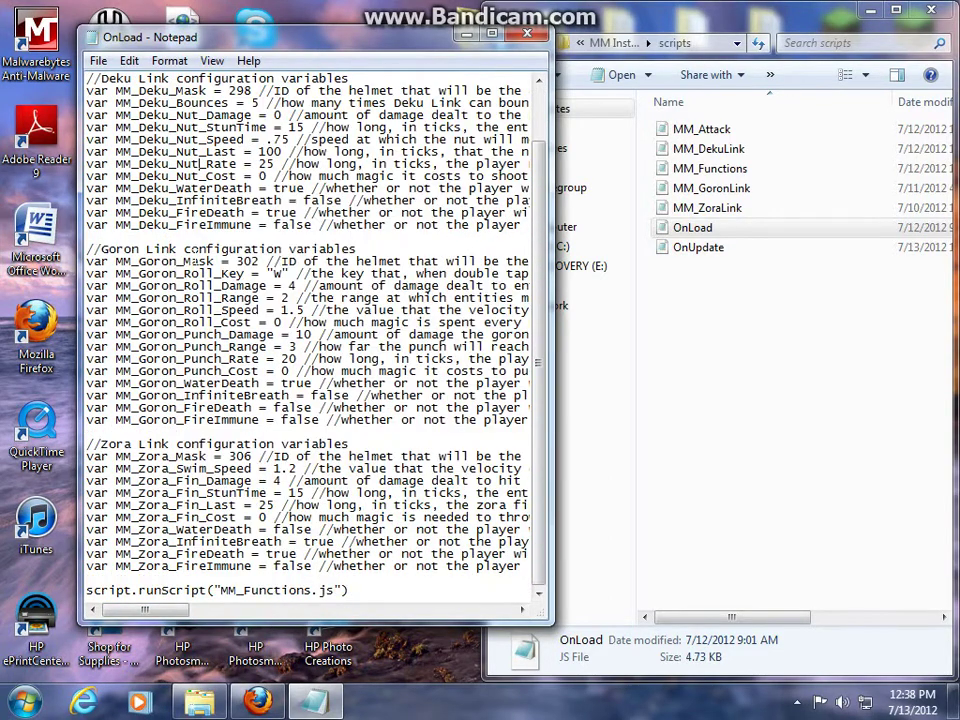
pyautogui.scroll(2, 310, 340)
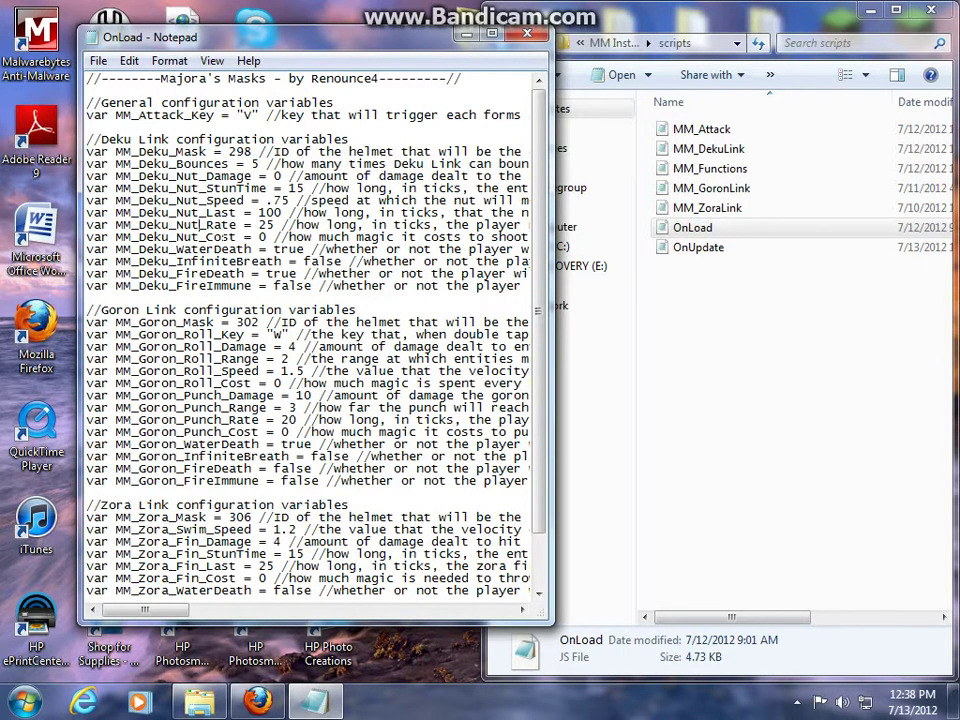
pyautogui.moveTo(237, 237); pyautogui.dragTo(267, 237)
# Step: Change MM_Deku_Nut_Cost from 0 to 5 in the OnLoad script
pyautogui.click(246, 383)
pyautogui.scroll(-1, 273, 420)
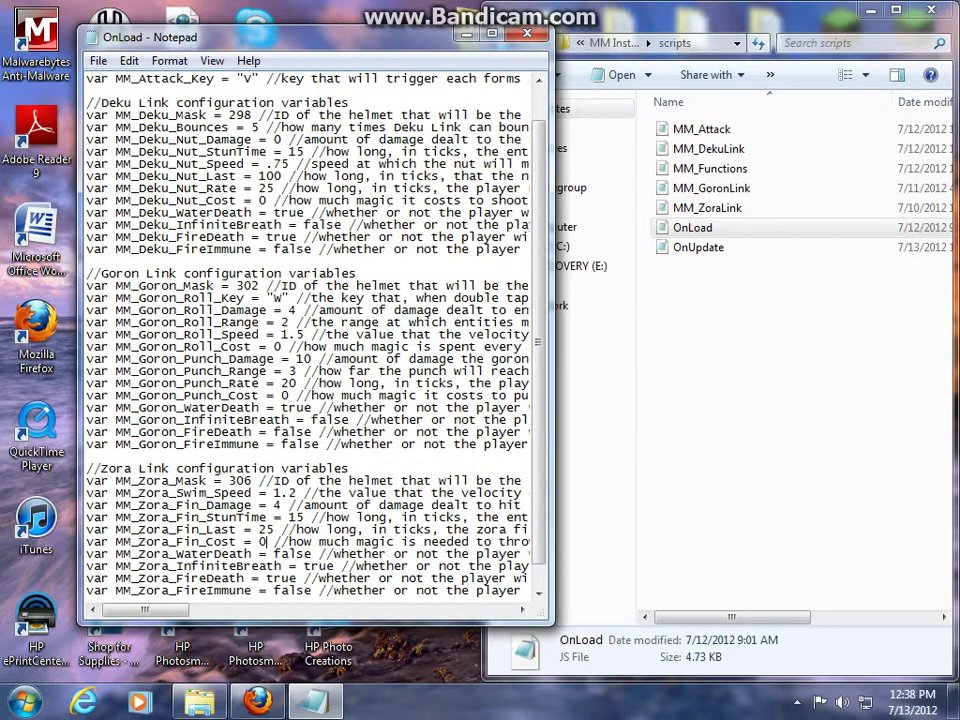
pyautogui.moveTo(265, 541); pyautogui.dragTo(201, 541)
pyautogui.click(210, 505)
pyautogui.moveTo(200, 40); pyautogui.dragTo(245, 40)
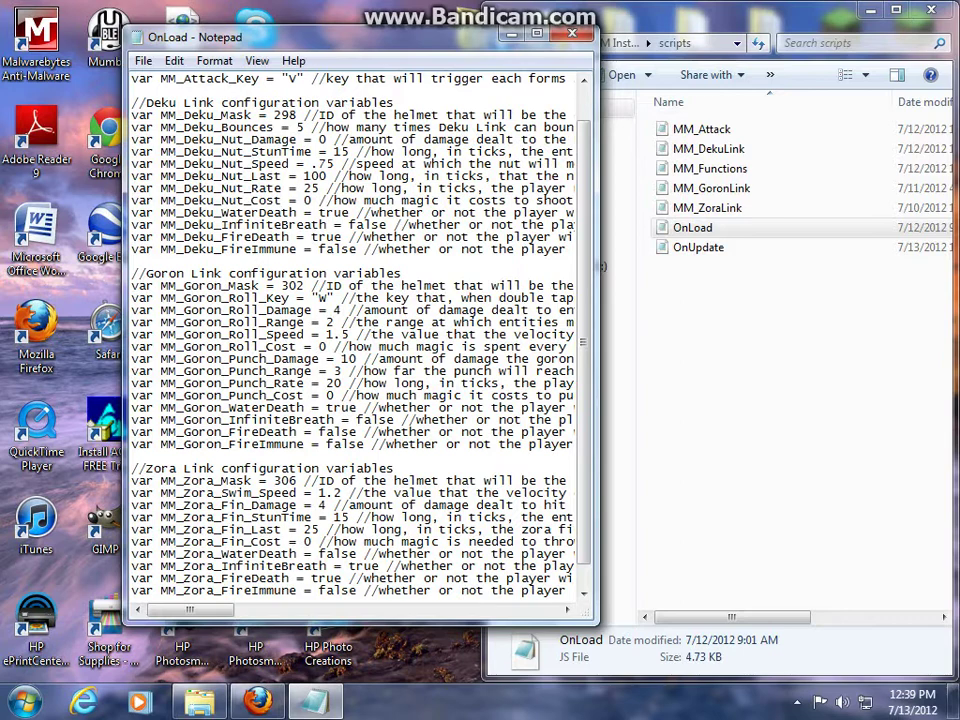
pyautogui.press('BackSpace')
pyautogui.write('5')
# Step: Save the OnLoad script and close Notepad
pyautogui.click(144, 60)
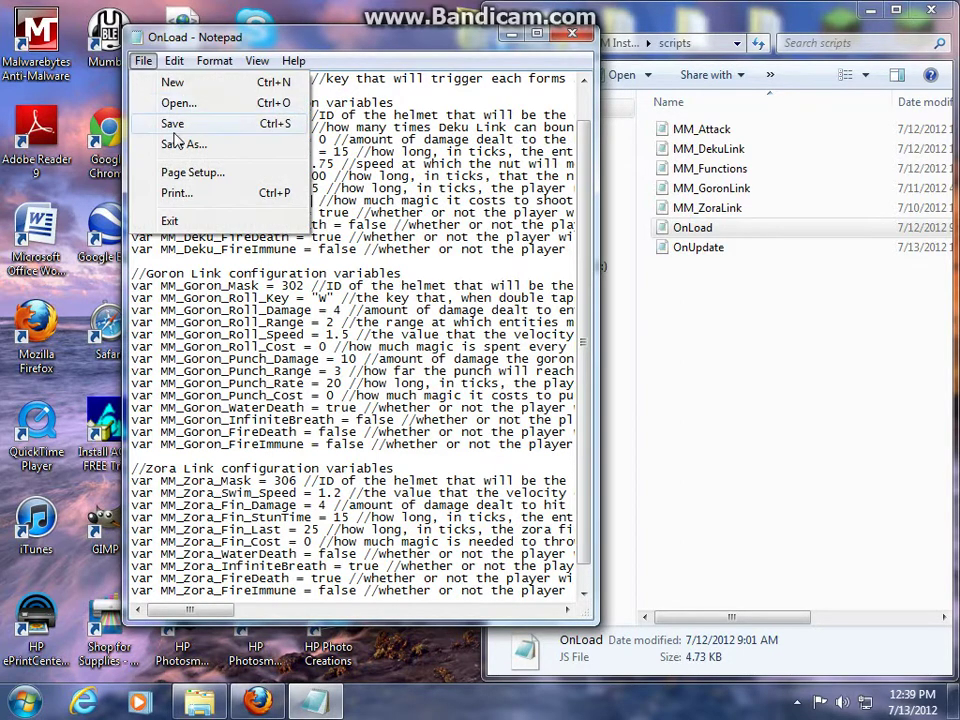
pyautogui.click(172, 122)
pyautogui.click(572, 33)
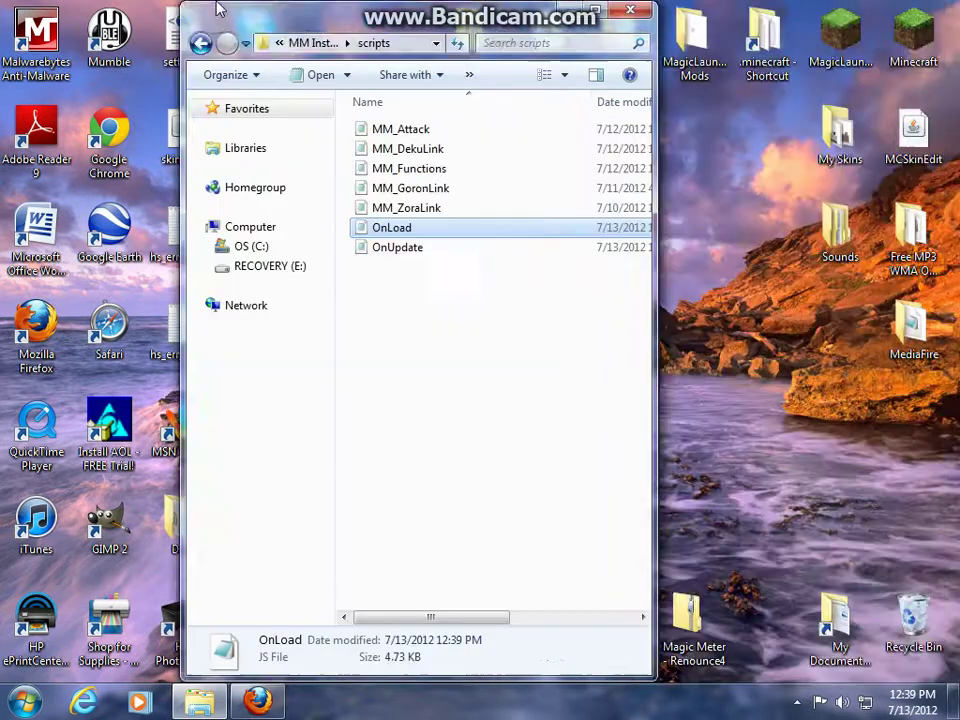
# Step: Open the Magic Meter archive beside the map folder and copy Magicbar into gui
pyautogui.moveTo(680, 15); pyautogui.dragTo(2, 360)
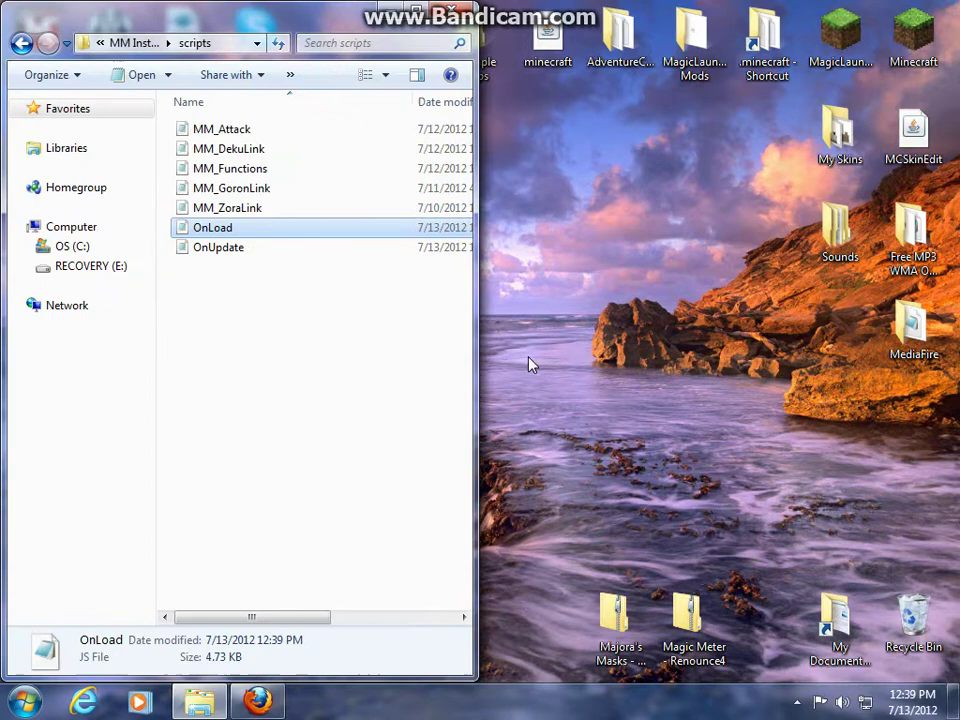
pyautogui.doubleClick(688, 615)
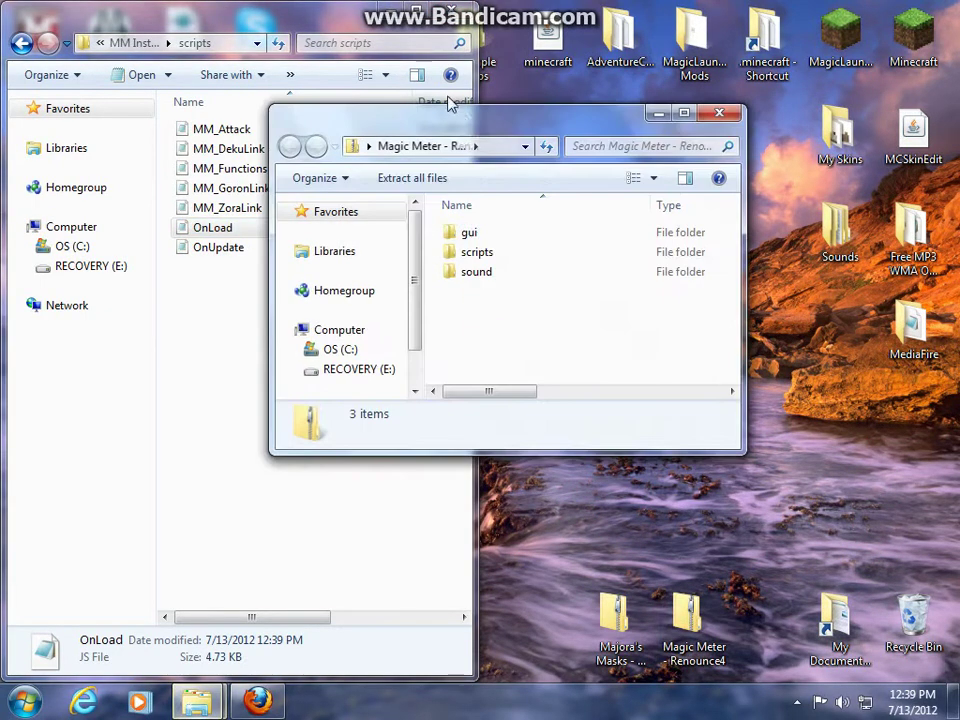
pyautogui.moveTo(455, 112); pyautogui.dragTo(958, 28)
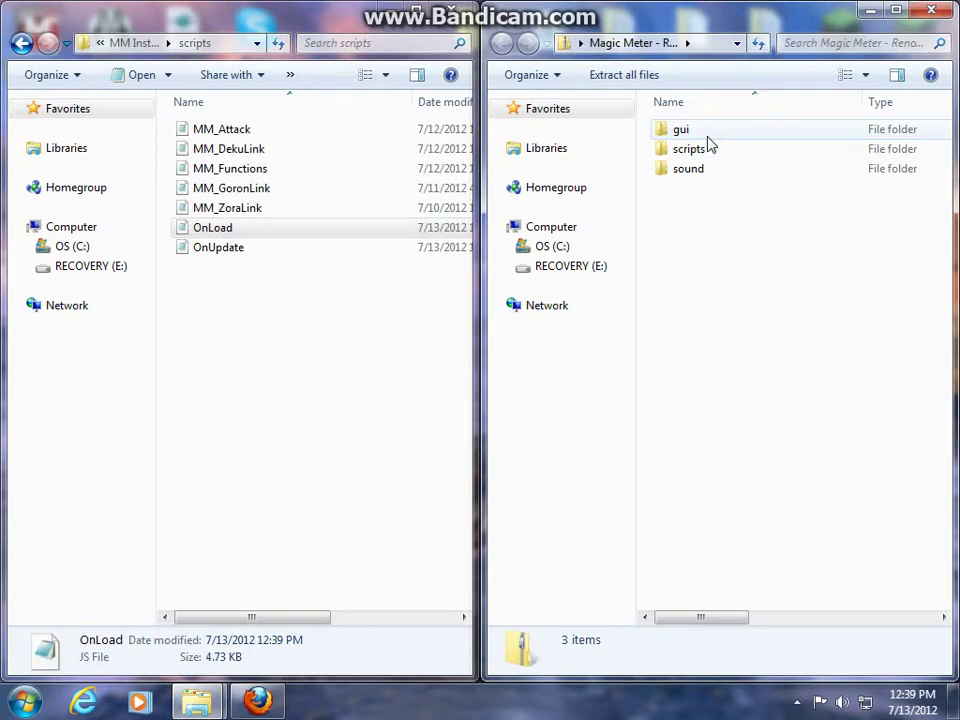
pyautogui.click(20, 43)
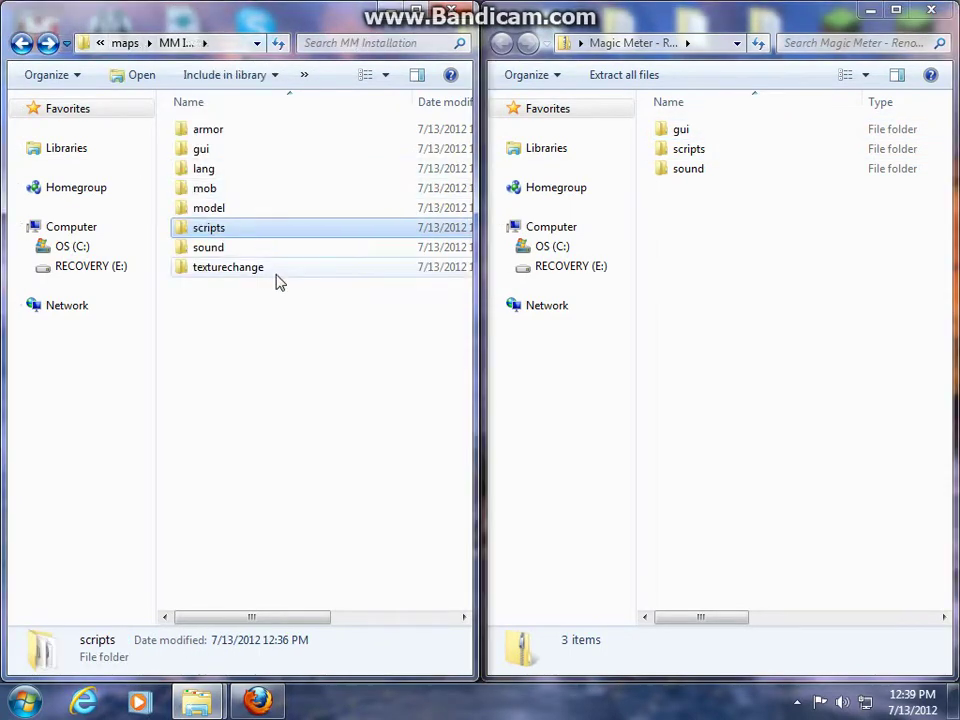
pyautogui.doubleClick(218, 151)
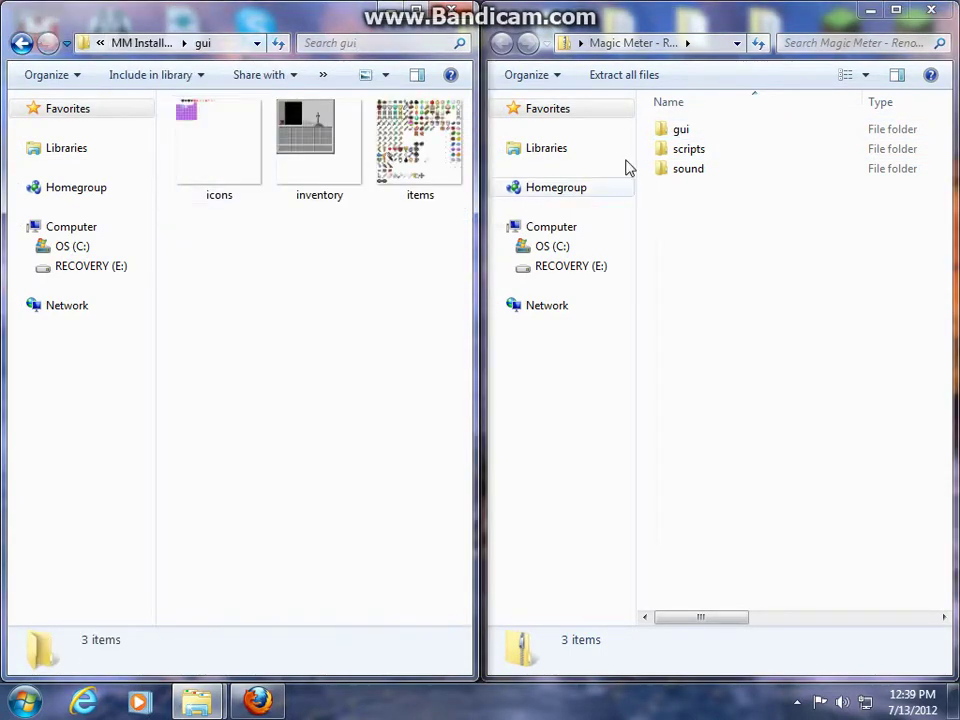
pyautogui.doubleClick(684, 131)
pyautogui.moveTo(718, 131); pyautogui.dragTo(426, 154)
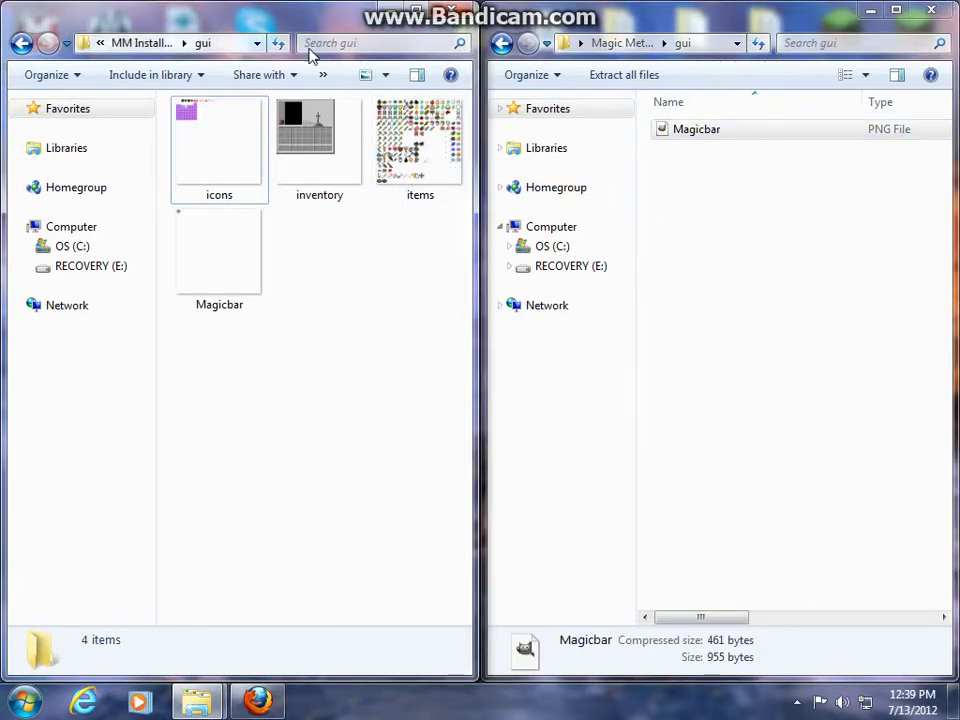
# Step: Copy the Error and Magic sound files into the map's sound folder
pyautogui.click(502, 43)
pyautogui.click(21, 43)
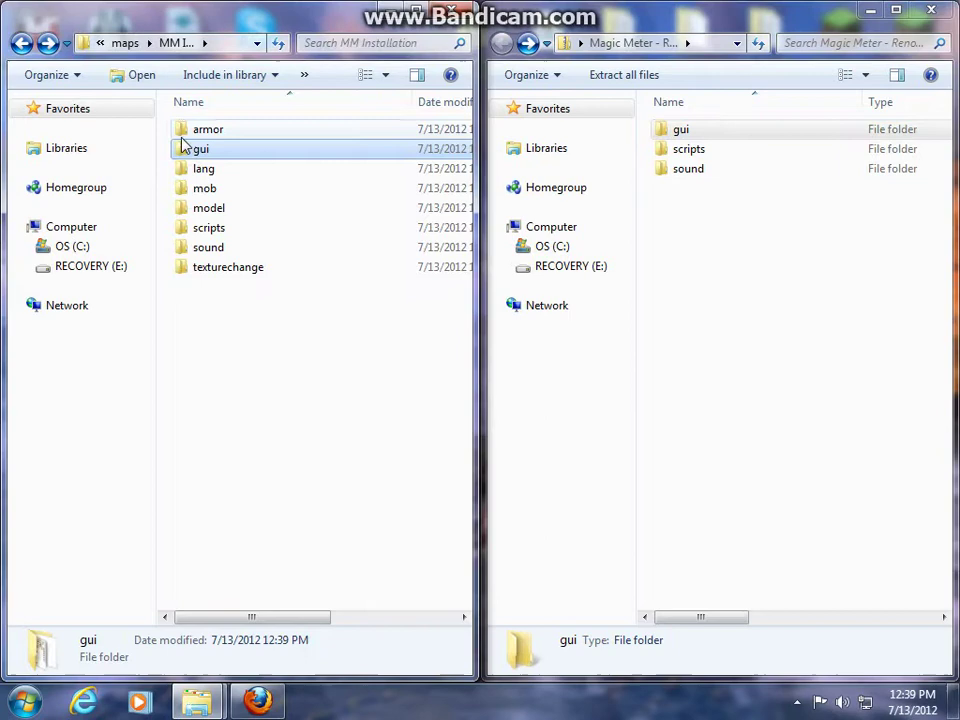
pyautogui.doubleClick(700, 169)
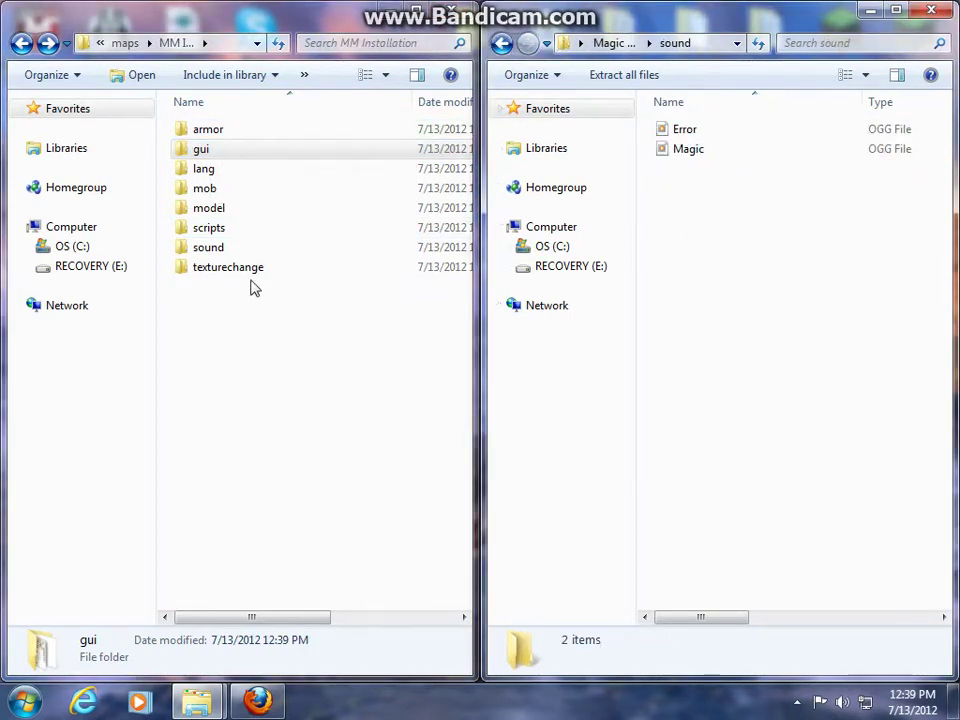
pyautogui.doubleClick(210, 248)
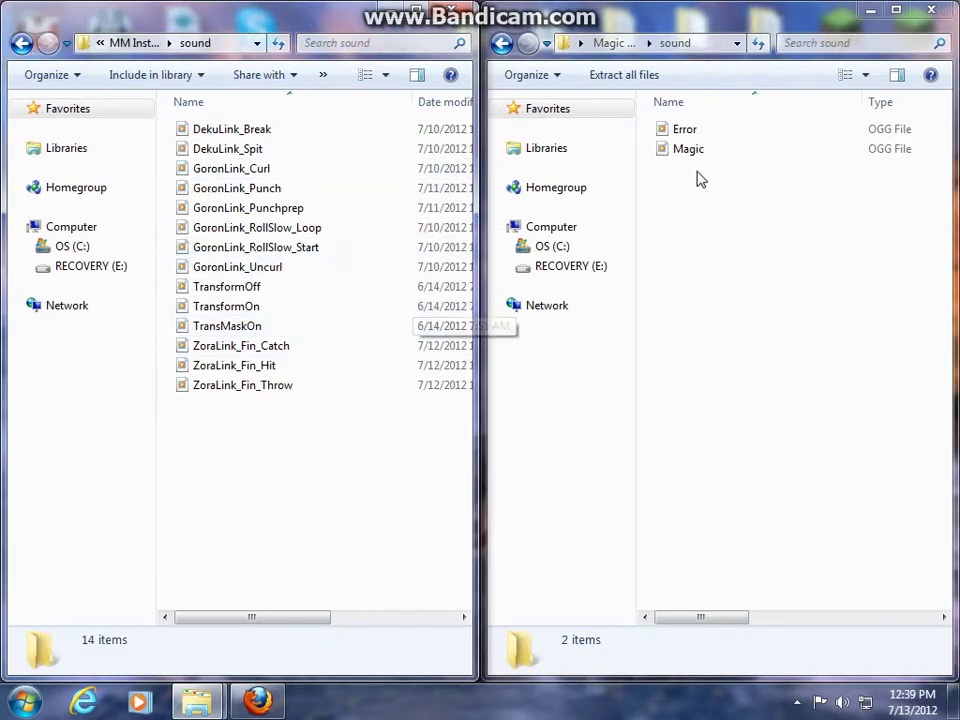
pyautogui.moveTo(721, 226); pyautogui.dragTo(320, 347)
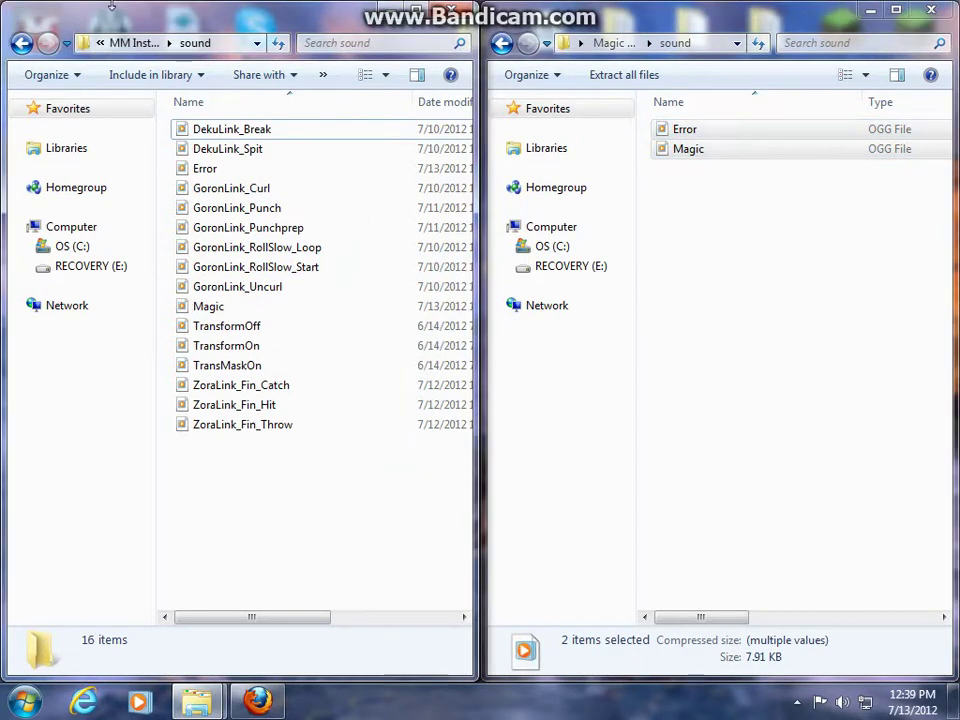
pyautogui.click(14, 42)
# Step: Copy magicdown, magicup and OnNewSave from Magic Meter's scripts into MM Installation's scripts folder
pyautogui.click(502, 44)
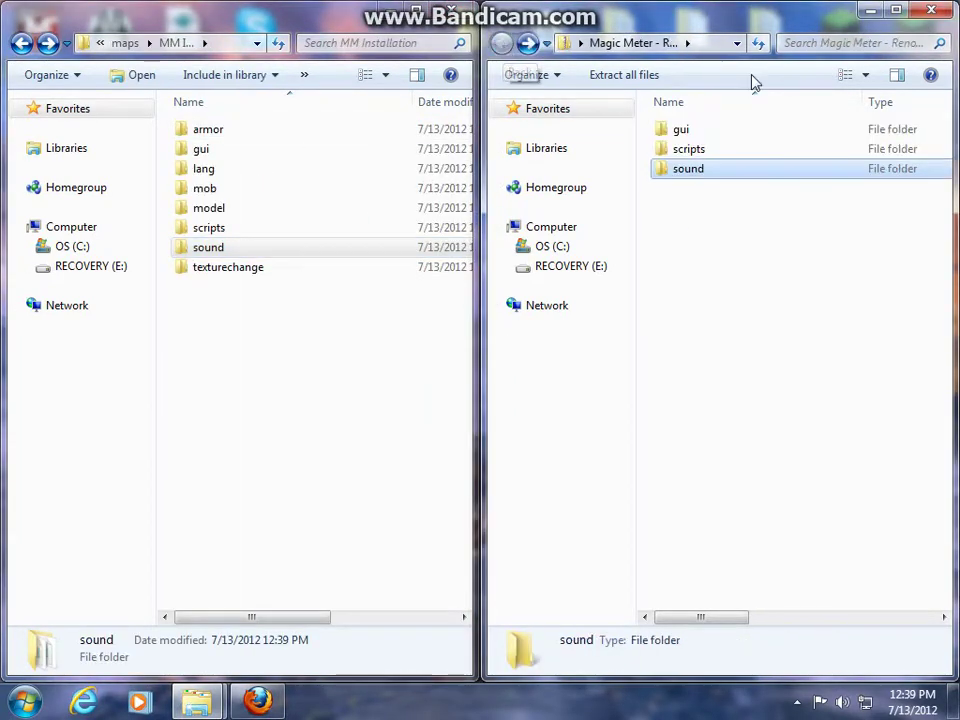
pyautogui.doubleClick(686, 150)
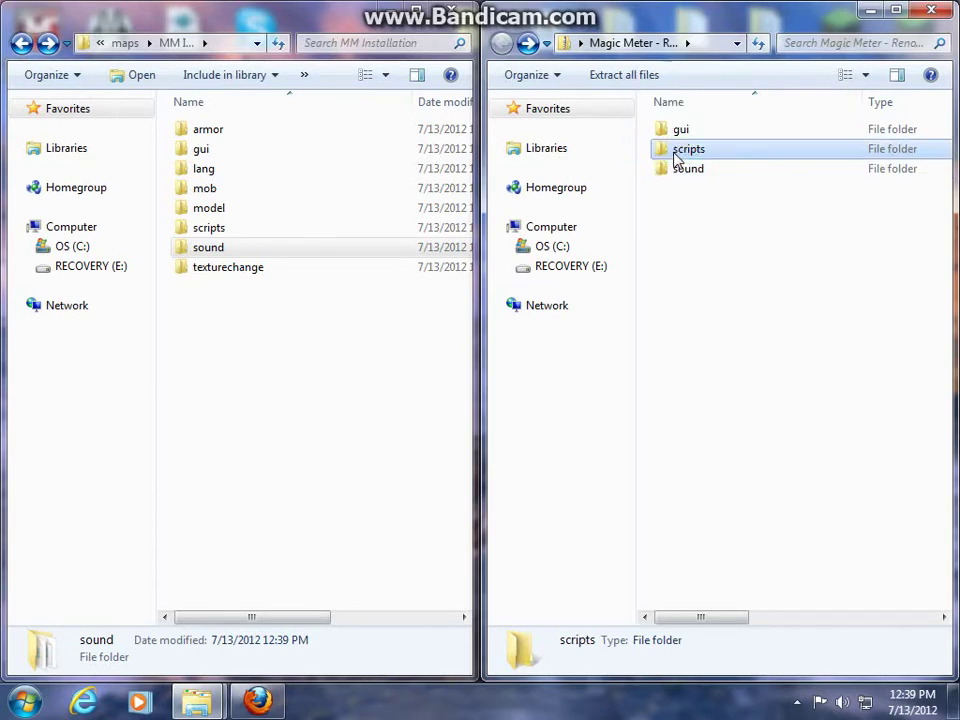
pyautogui.click(686, 152)
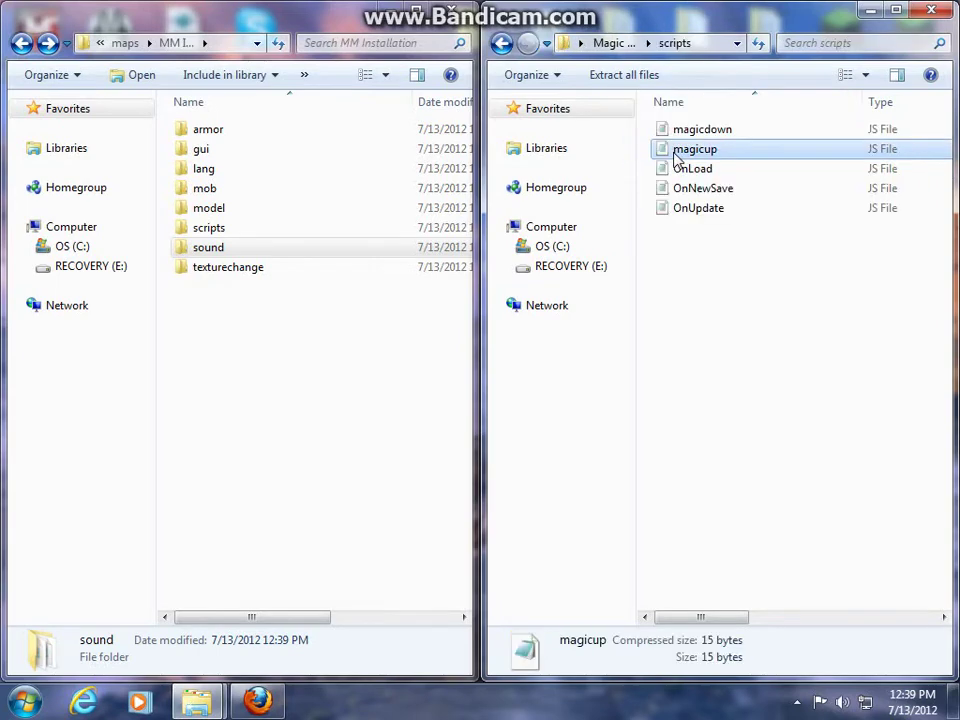
pyautogui.doubleClick(313, 229)
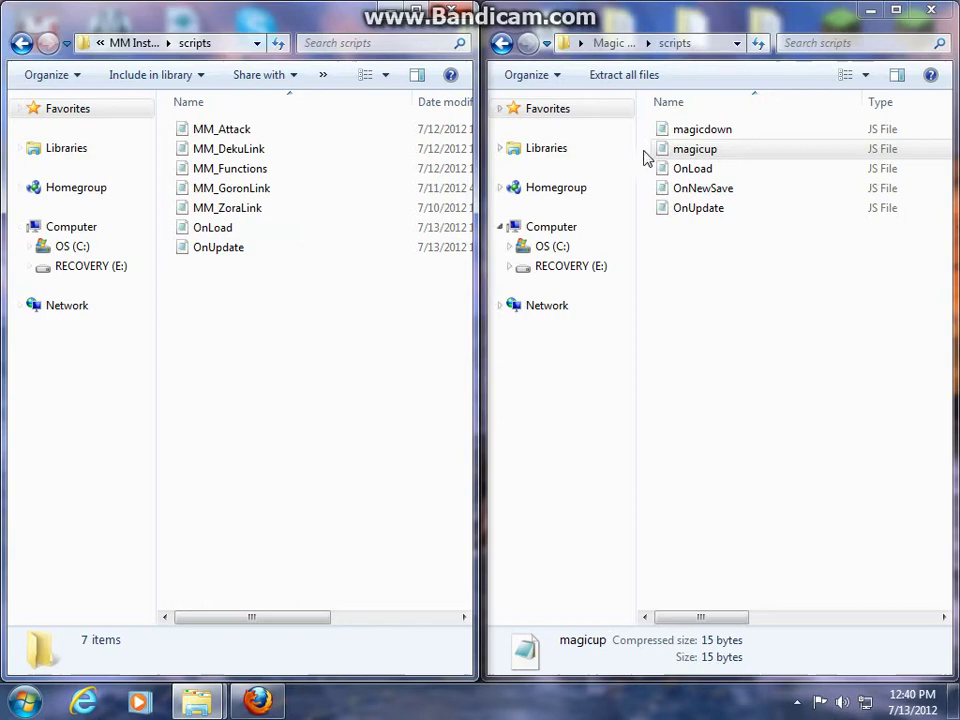
pyautogui.moveTo(645, 156); pyautogui.dragTo(303, 495)
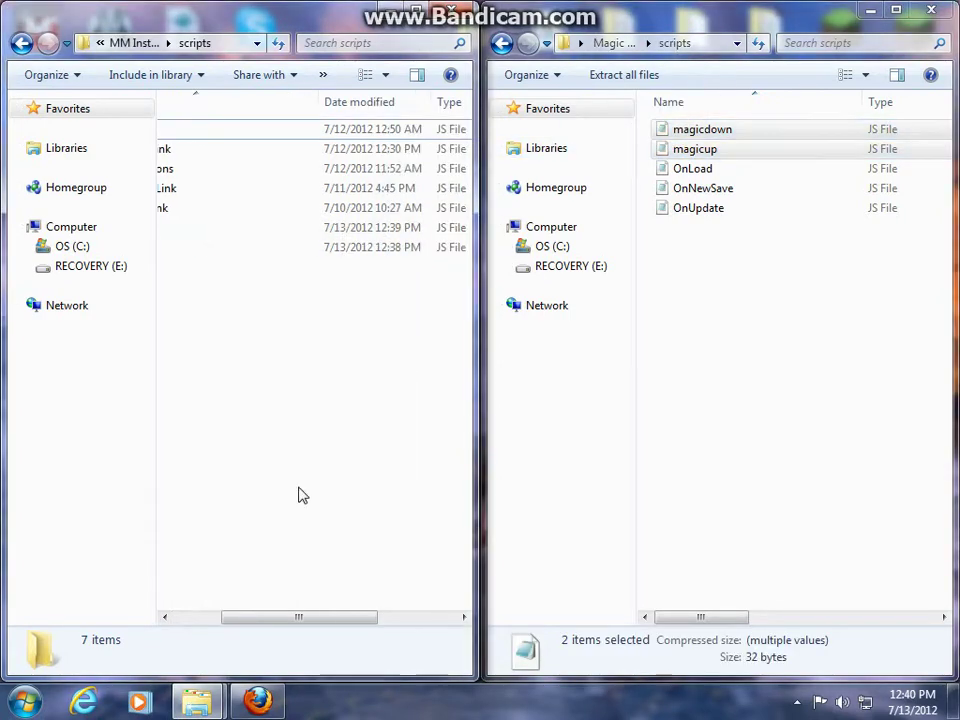
pyautogui.moveTo(310, 625); pyautogui.dragTo(263, 625)
pyautogui.moveTo(776, 272); pyautogui.dragTo(705, 178)
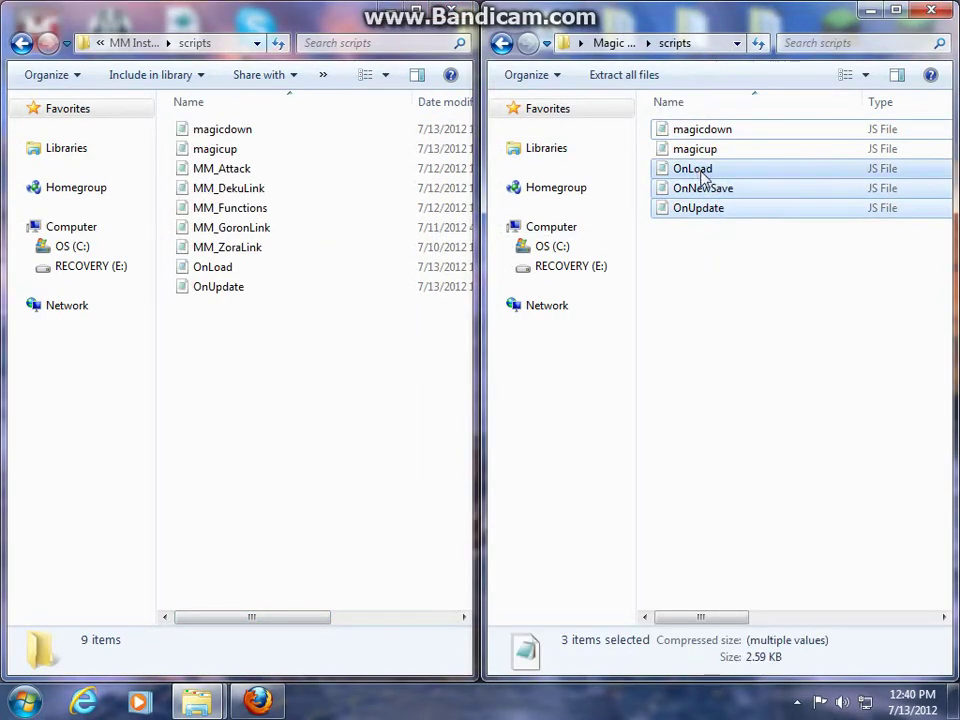
pyautogui.click(716, 299)
pyautogui.moveTo(700, 188); pyautogui.dragTo(400, 490)
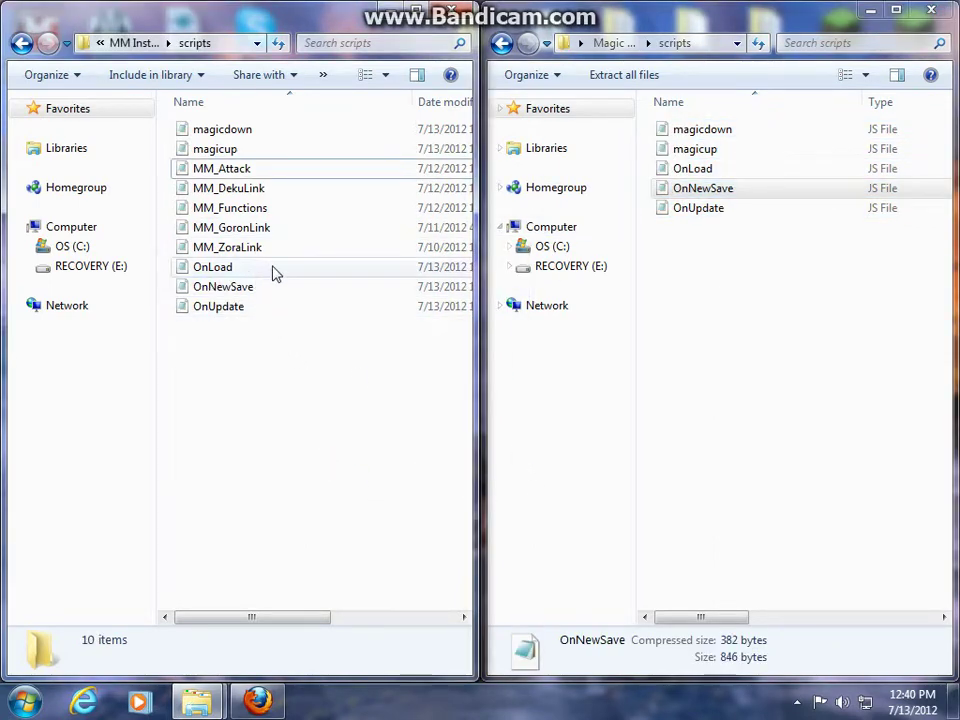
# Step: Open the map's and Magic Meter's OnLoad scripts side by side in Notepad
pyautogui.doubleClick(222, 270)
pyautogui.press('super+Left')
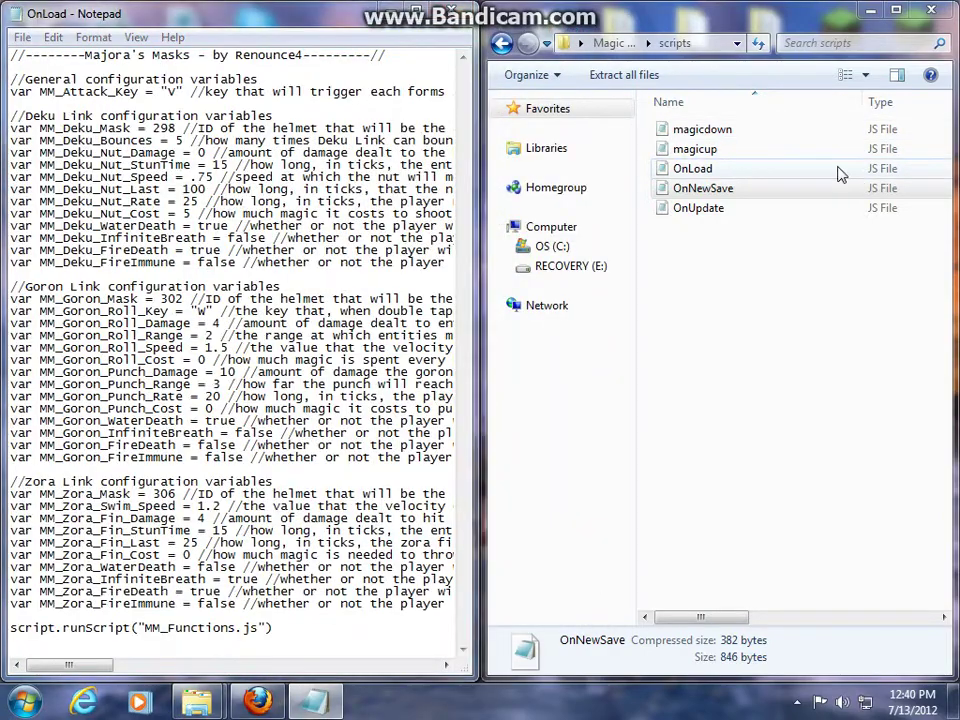
pyautogui.doubleClick(840, 175)
pyautogui.click(524, 376)
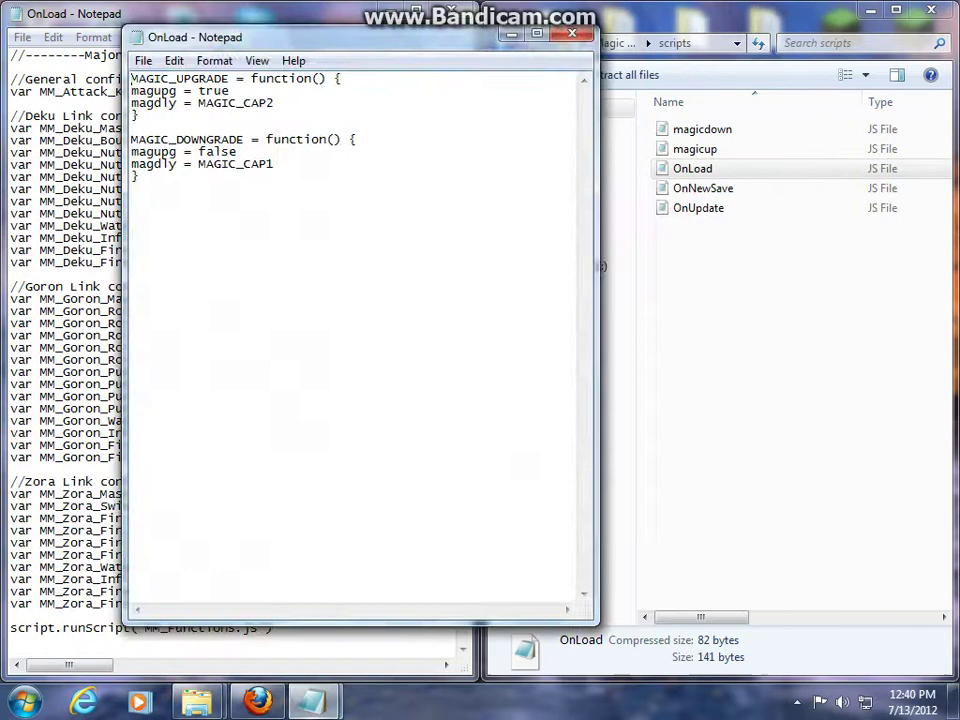
pyautogui.press('super+Right')
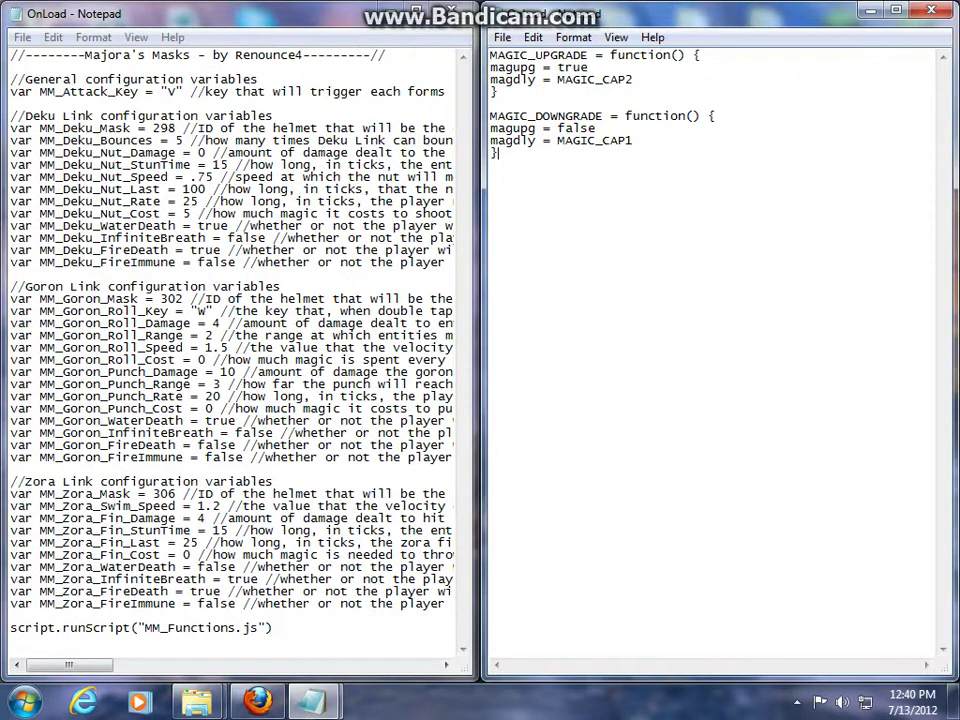
# Step: Append Magic Meter's MAGIC_UPGRADE and MAGIC_DOWNGRADE code to the map's OnLoad, save, and close both
pyautogui.hotkey('ctrl', 'a')
pyautogui.hotkey('ctrl', 'c')
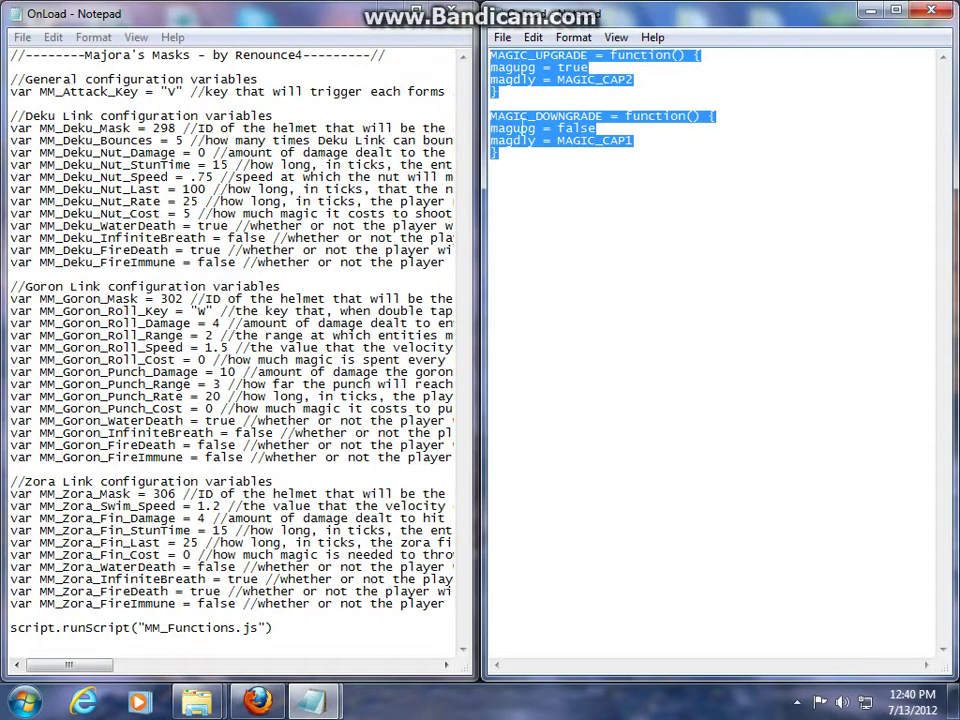
pyautogui.click(273, 628)
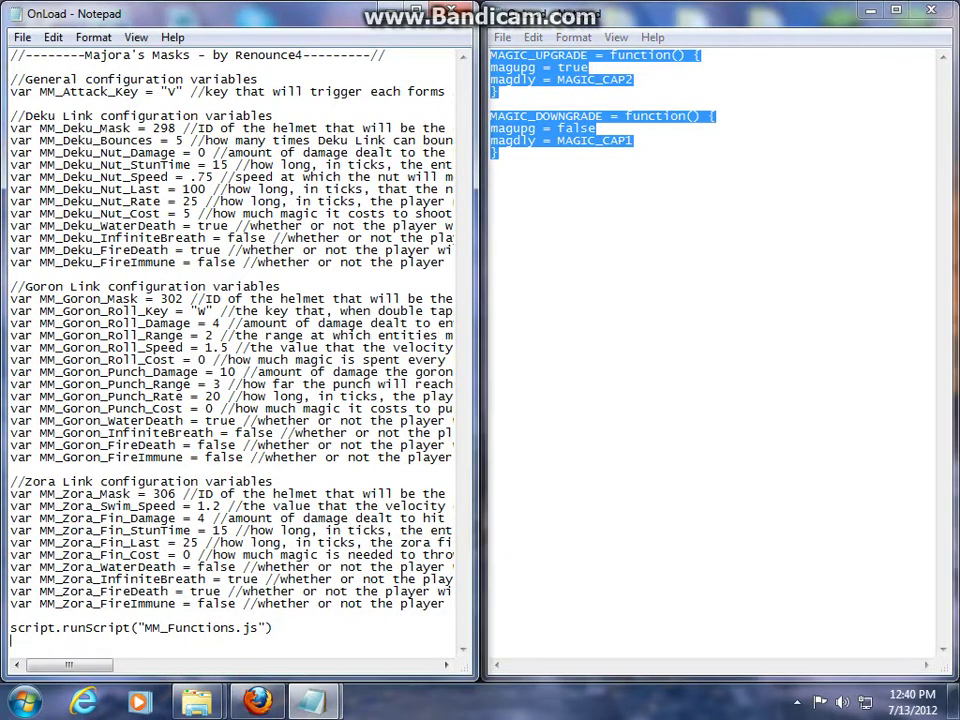
pyautogui.hotkey('ctrl', 'v')
pyautogui.click(22, 37)
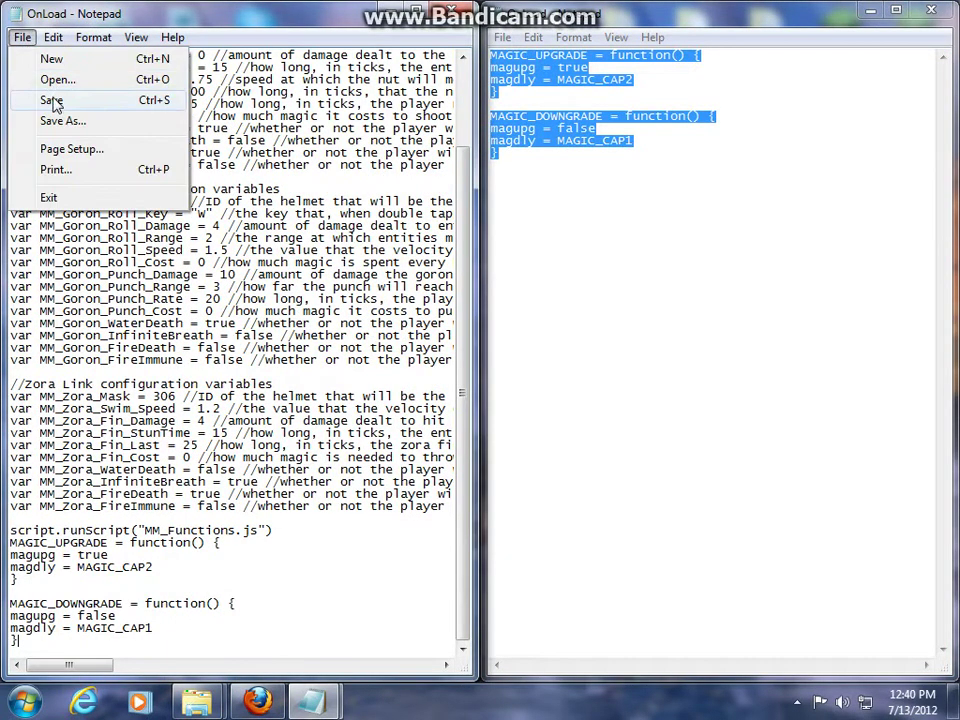
pyautogui.click(51, 100)
pyautogui.click(462, 10)
pyautogui.click(930, 10)
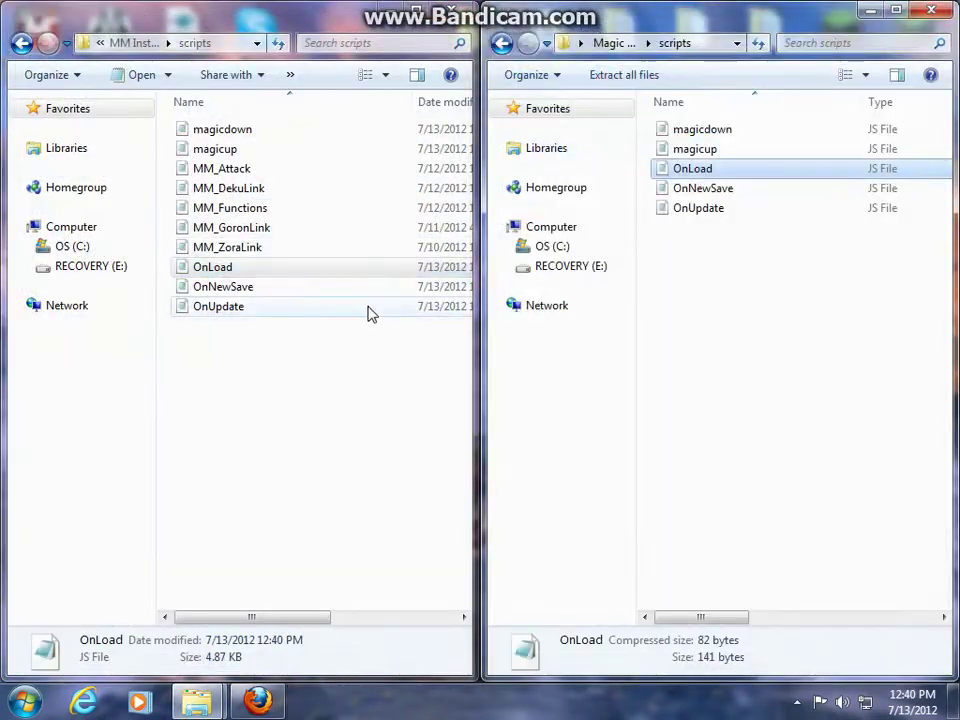
# Step: Open the map's and Magic Meter's OnUpdate scripts side by side in Notepad
pyautogui.doubleClick(218, 306)
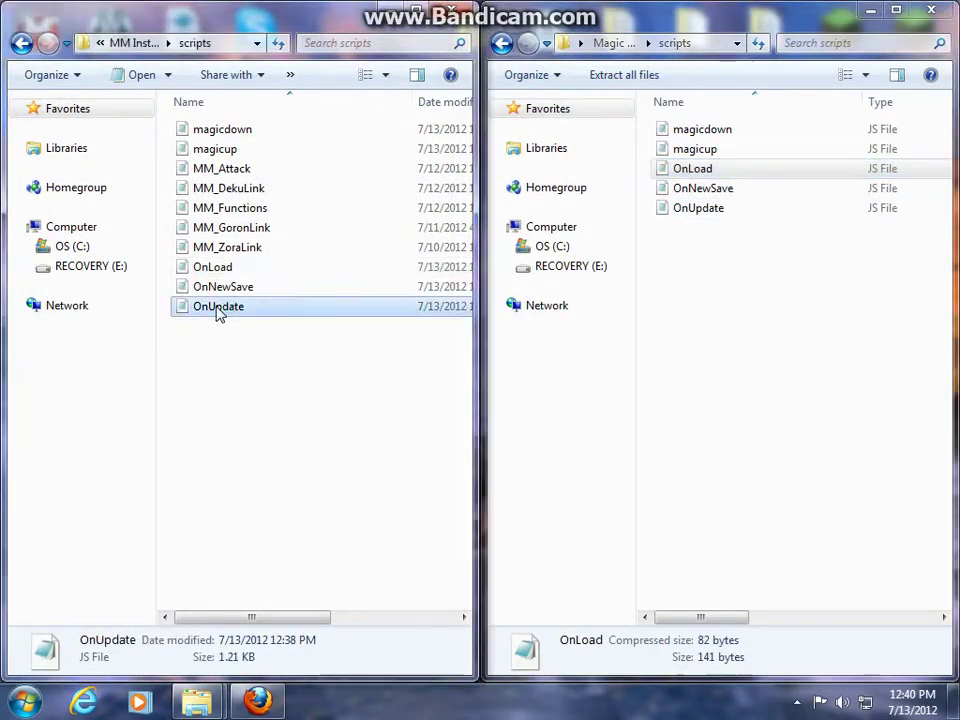
pyautogui.moveTo(215, 22); pyautogui.dragTo(1, 8)
pyautogui.doubleClick(697, 208)
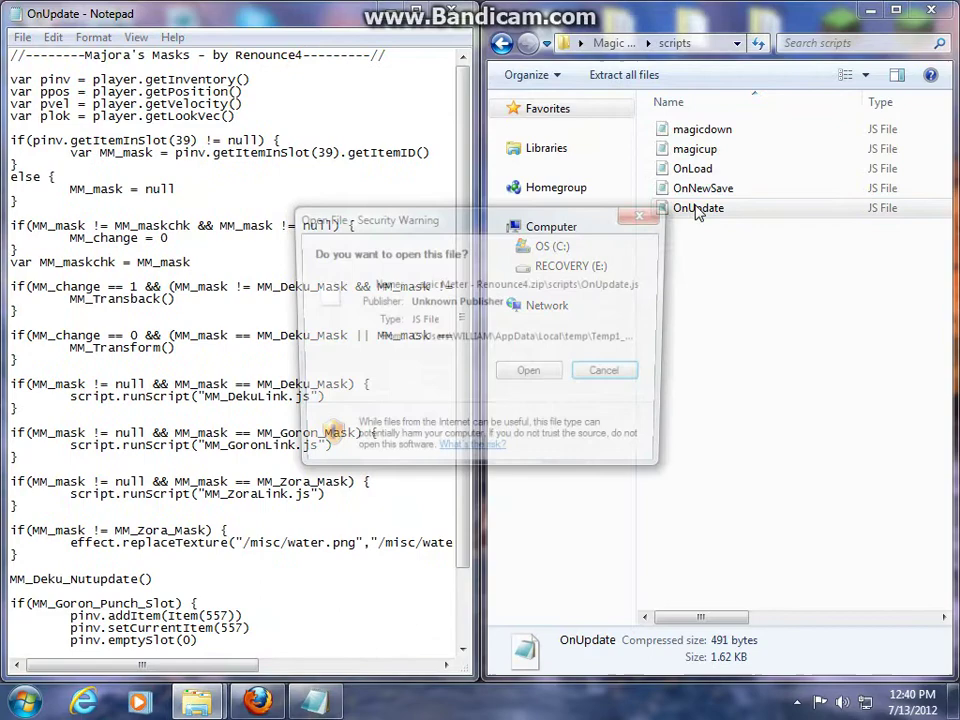
pyautogui.press('Return')
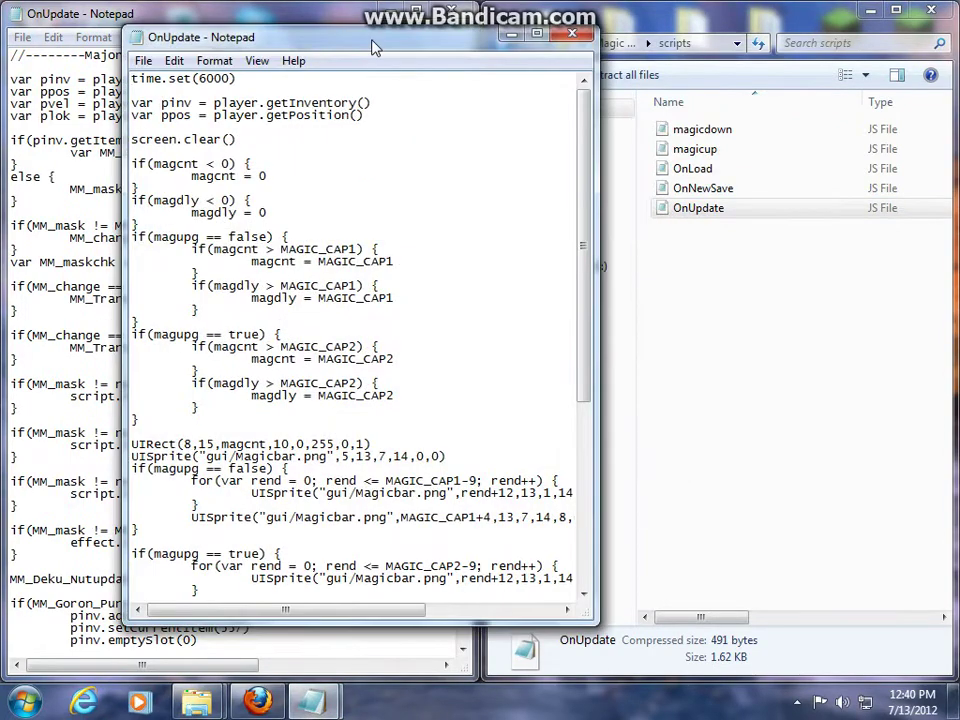
pyautogui.moveTo(372, 42); pyautogui.dragTo(958, 30)
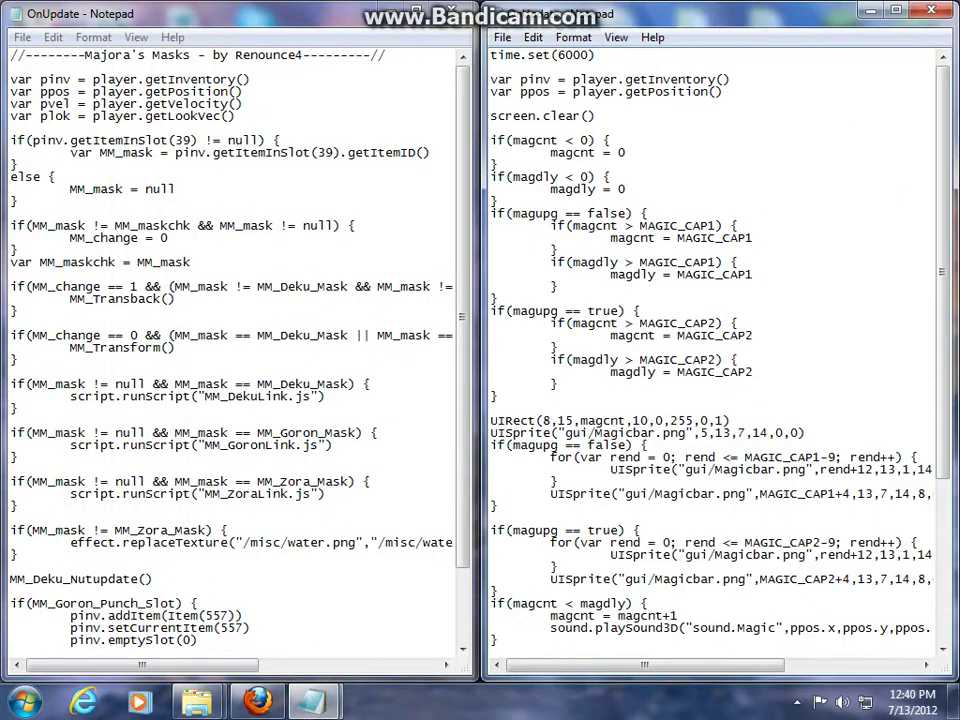
# Step: Delete time.set(6000) from Magic Meter's code and paste the rest at the end of the map's OnUpdate
pyautogui.hotkey('shift', 'End')
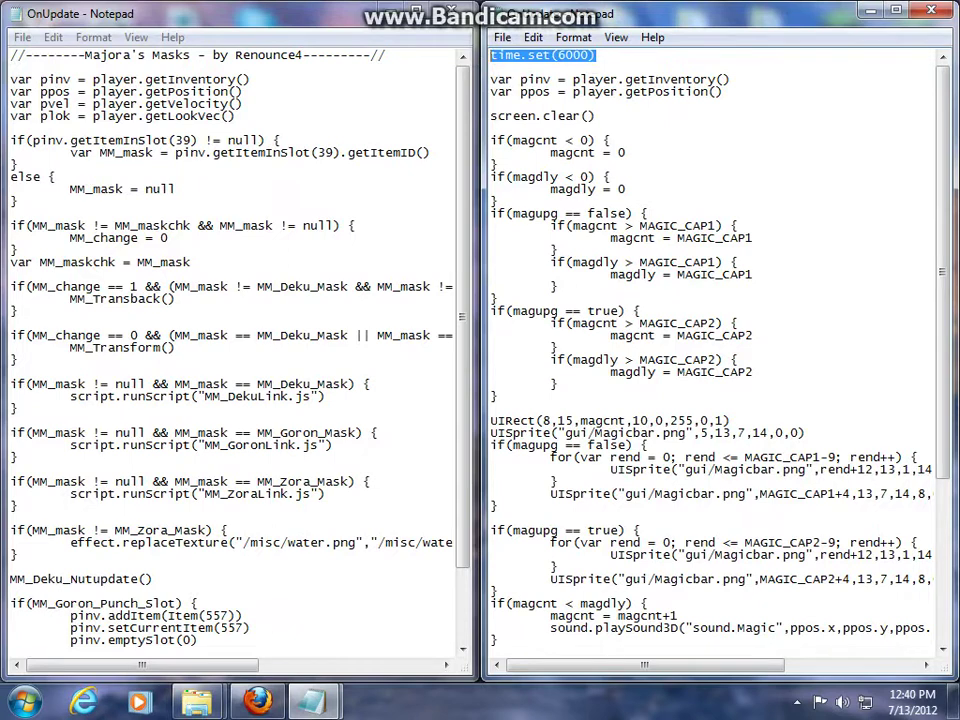
pyautogui.press('Delete')
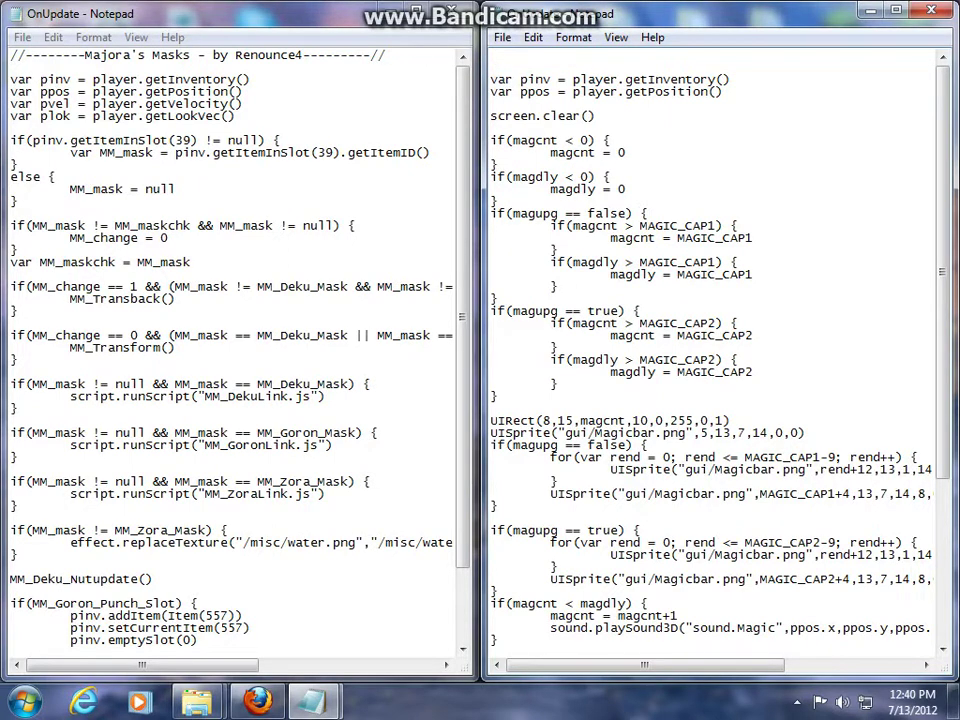
pyautogui.press('Delete')
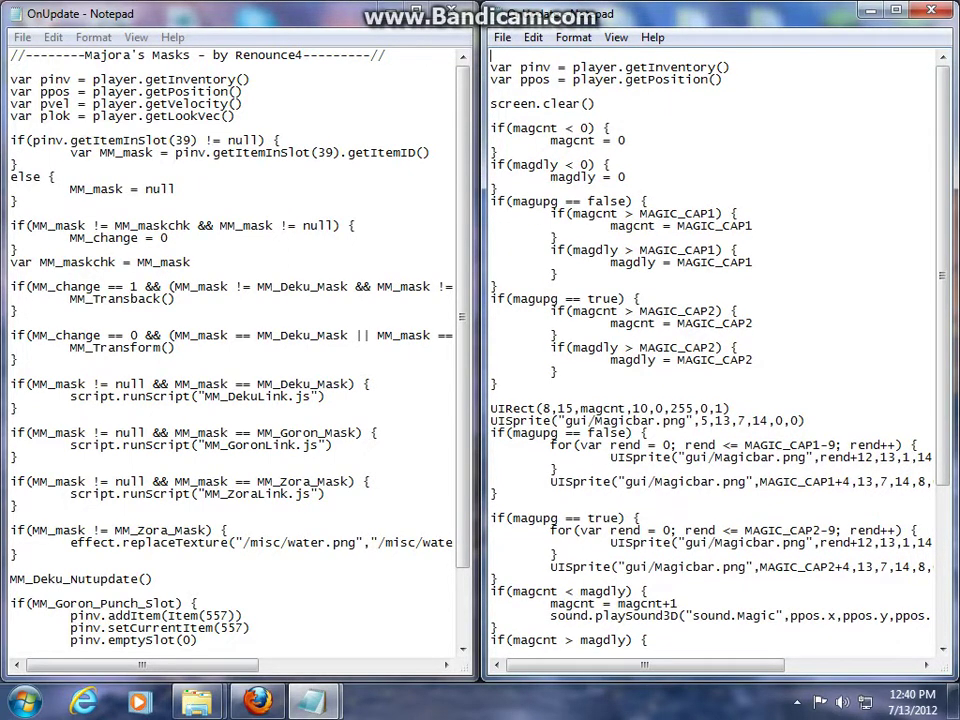
pyautogui.scroll(-6, 715, 350)
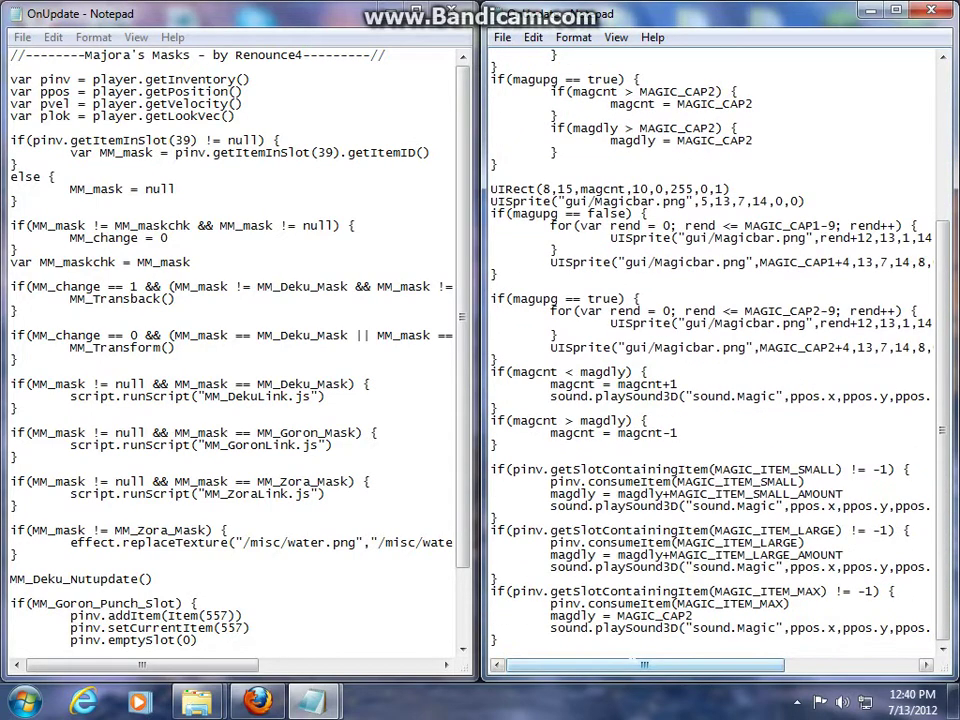
pyautogui.moveTo(498, 640); pyautogui.dragTo(491, 56)
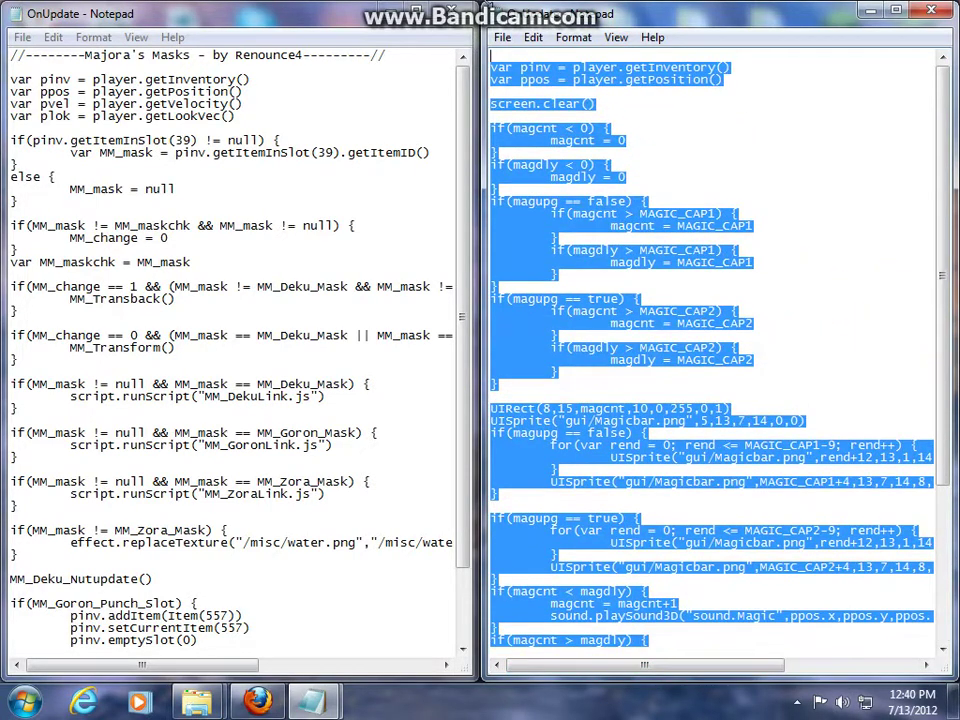
pyautogui.scroll(-6, 715, 350)
pyautogui.scroll(-3, 235, 350)
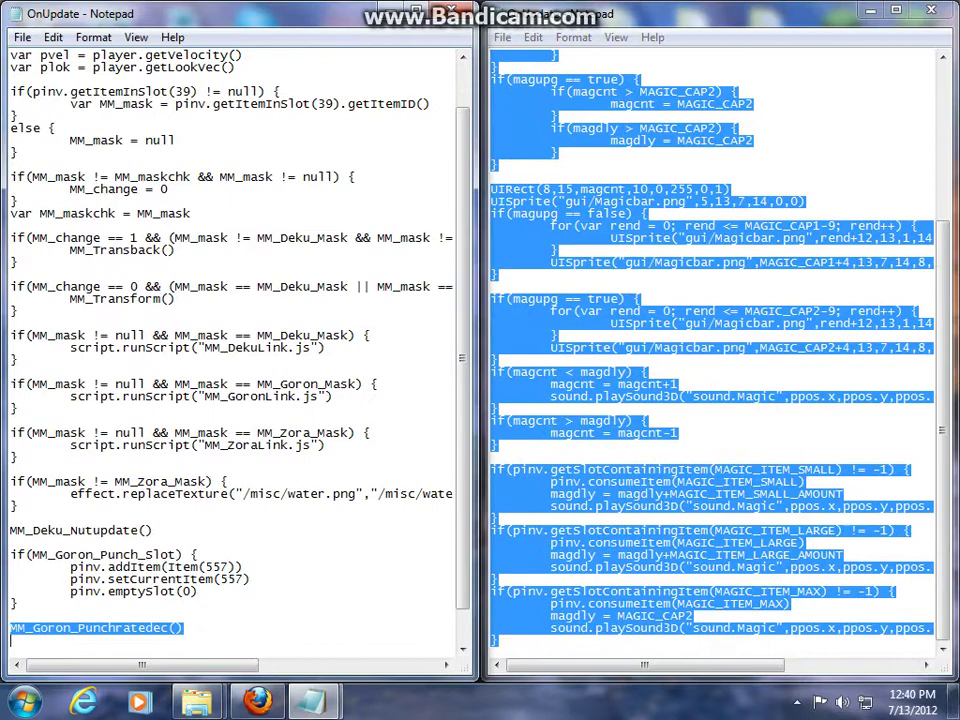
pyautogui.click(262, 642)
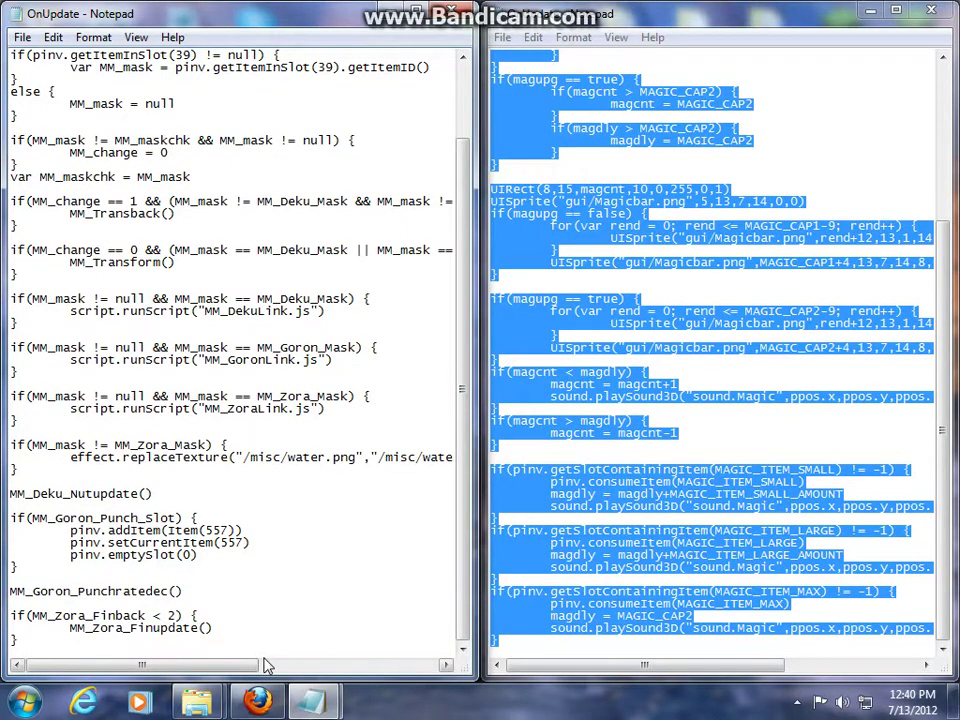
pyautogui.press('Return')
pyautogui.hotkey('ctrl', 'v')
# Step: Save the map's OnUpdate, discard changes to the archive copy, and close all windows
pyautogui.click(22, 37)
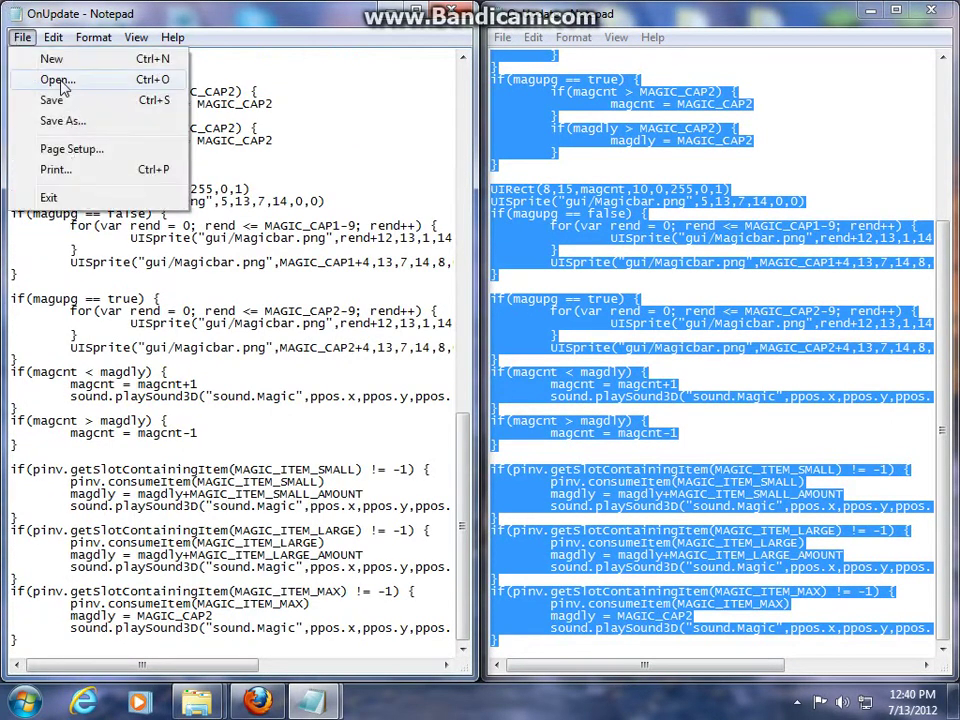
pyautogui.click(51, 100)
pyautogui.click(463, 12)
pyautogui.click(931, 10)
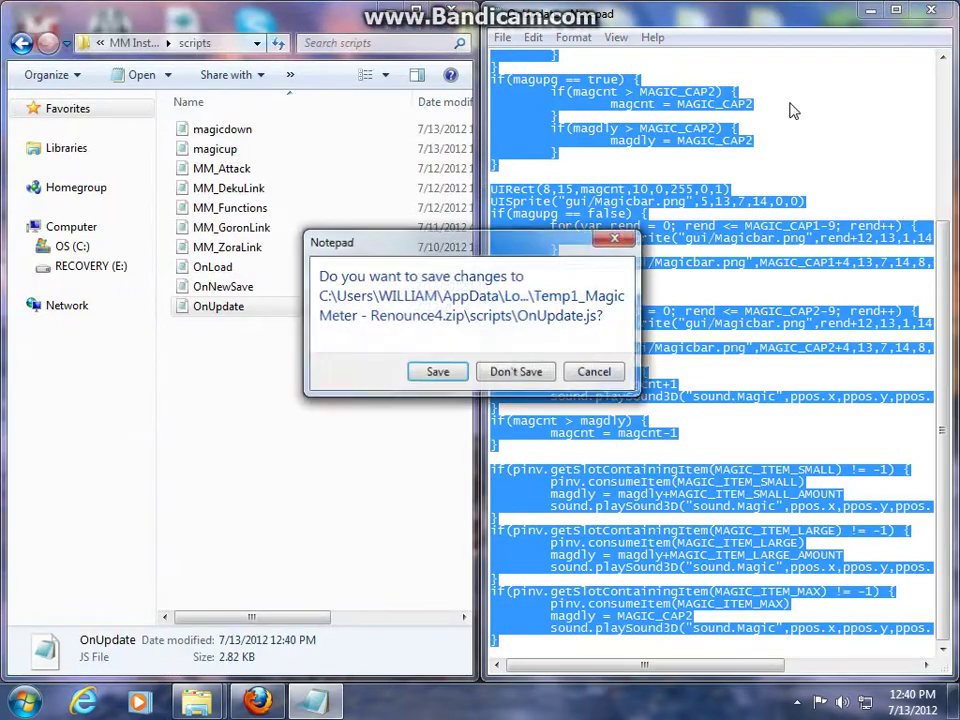
pyautogui.click(499, 371)
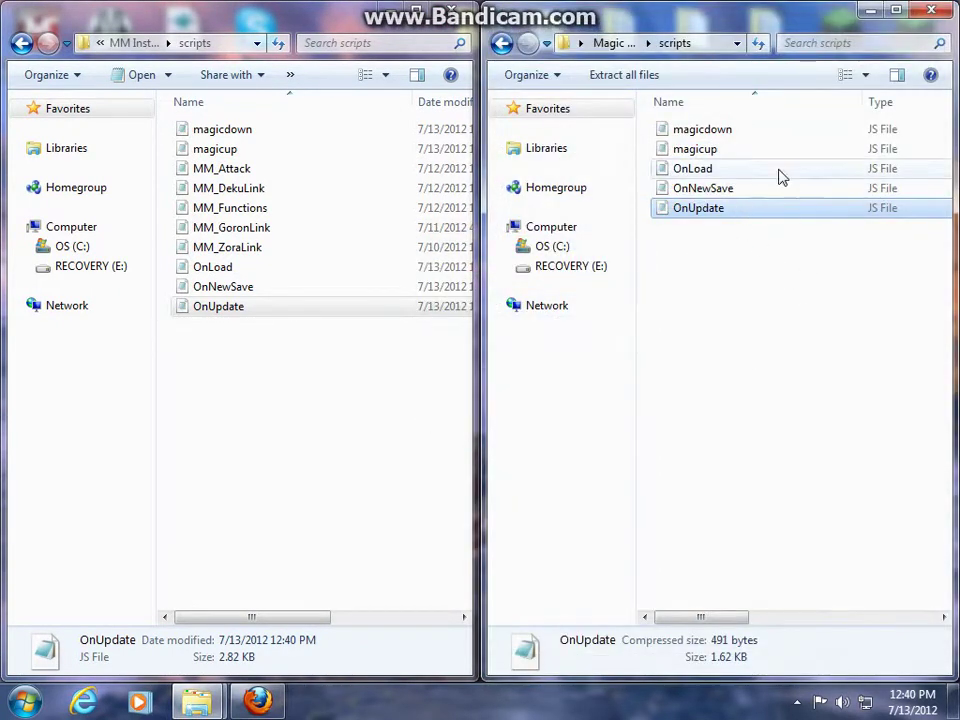
pyautogui.click(931, 10)
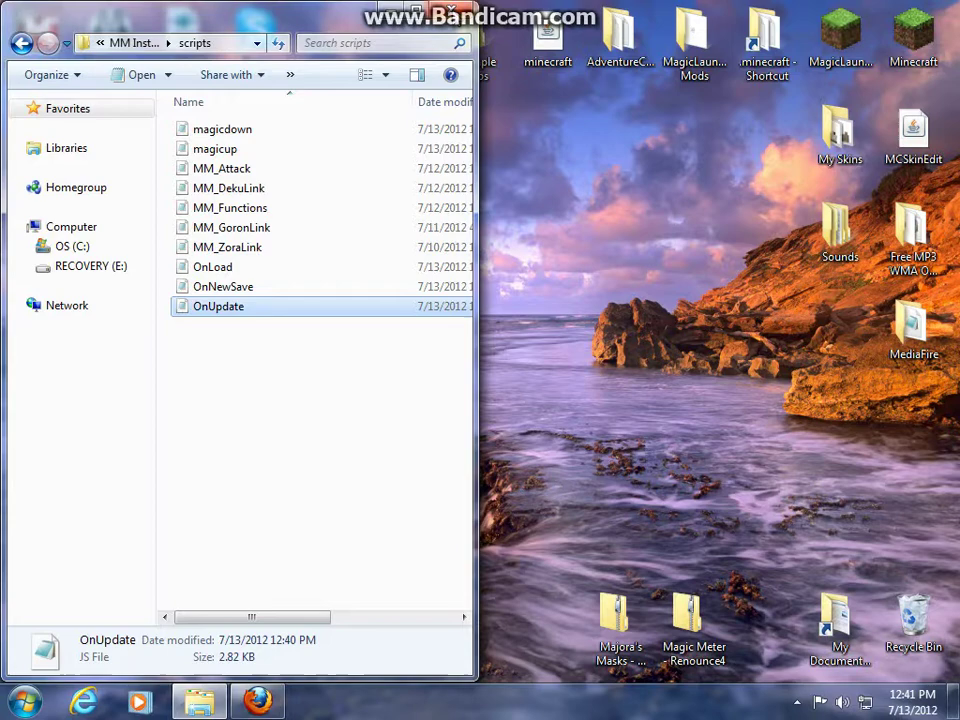
# Step: Close the scripts folder window and launch AdventureCraft.exe from the desktop AdventureCraft folder, starting the game
pyautogui.click(452, 12)
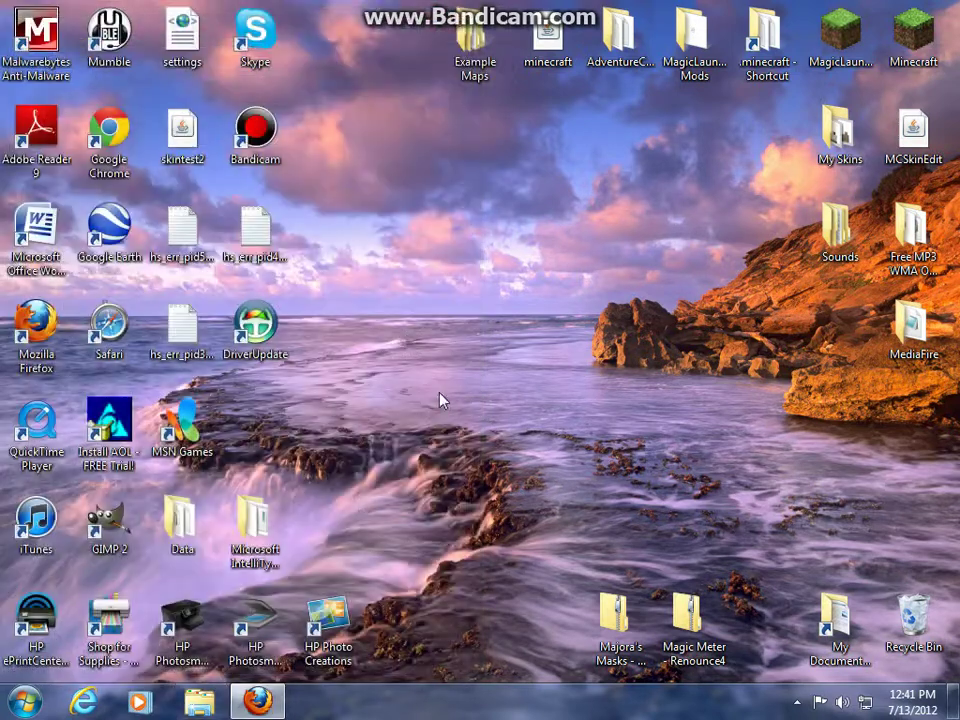
pyautogui.doubleClick(618, 35)
pyautogui.doubleClick(525, 331)
pyautogui.click(530, 368)
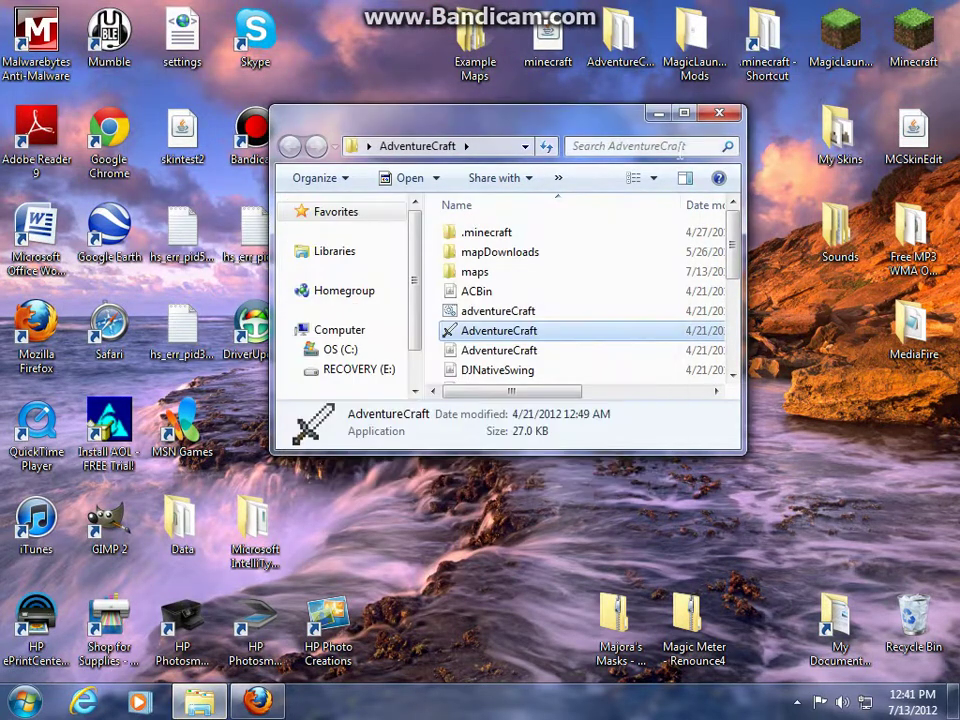
pyautogui.click(719, 117)
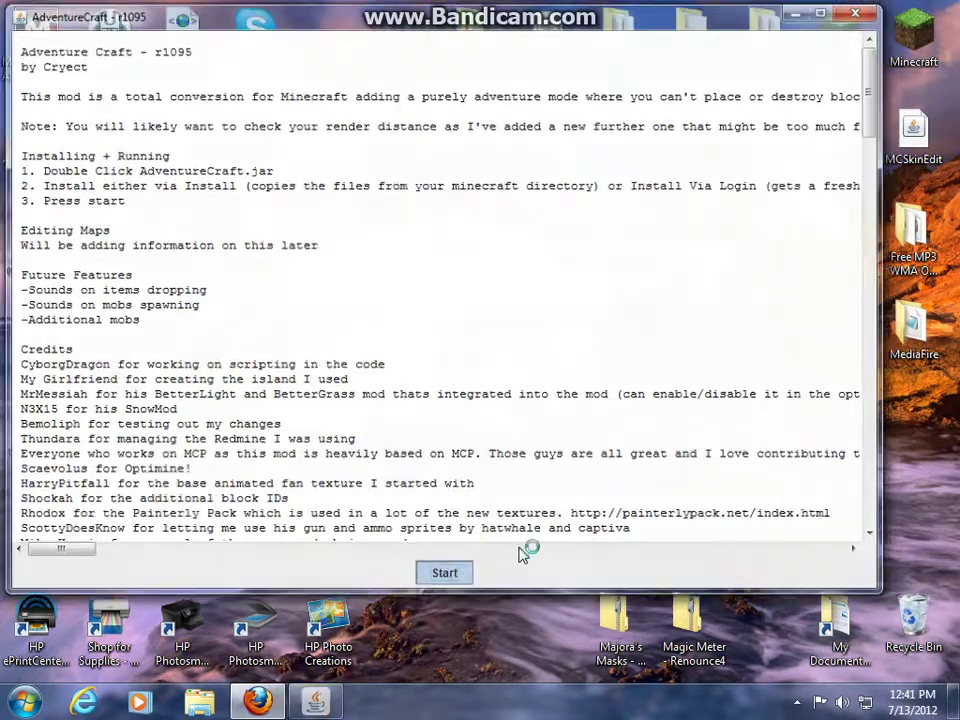
pyautogui.click(444, 572)
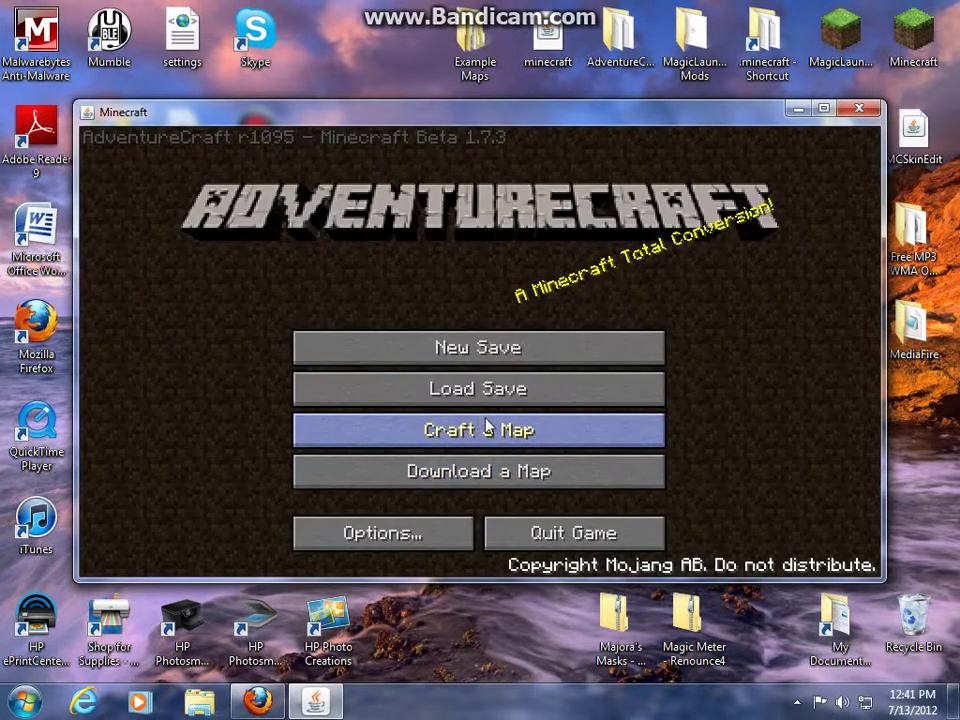
# Step: Start playing the MM Installation map as a new save
pyautogui.click(492, 350)
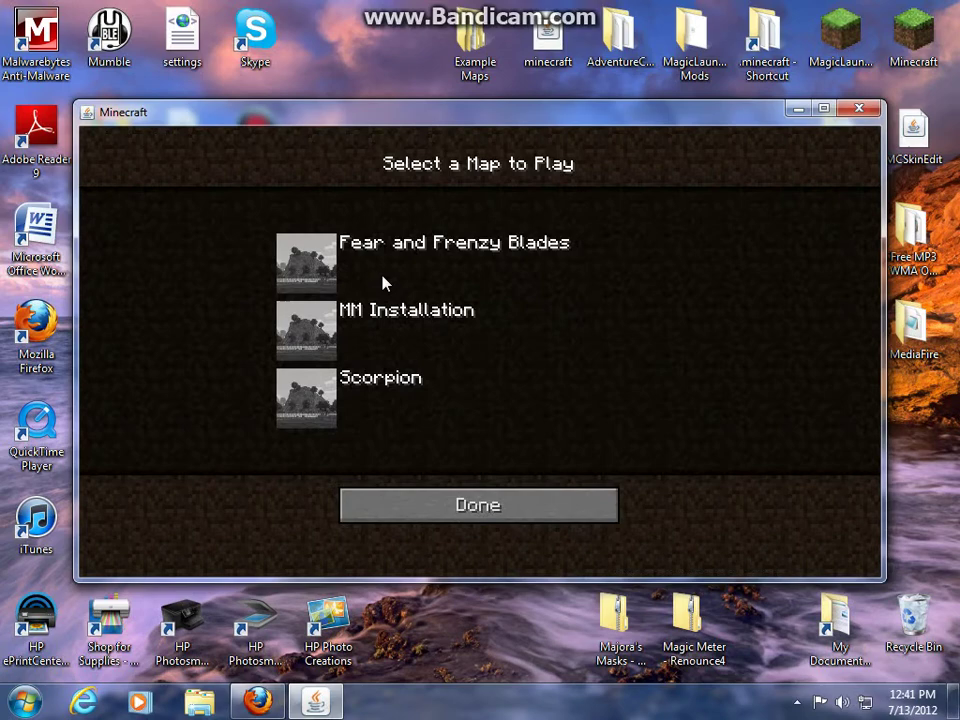
pyautogui.click(405, 330)
pyautogui.click(449, 495)
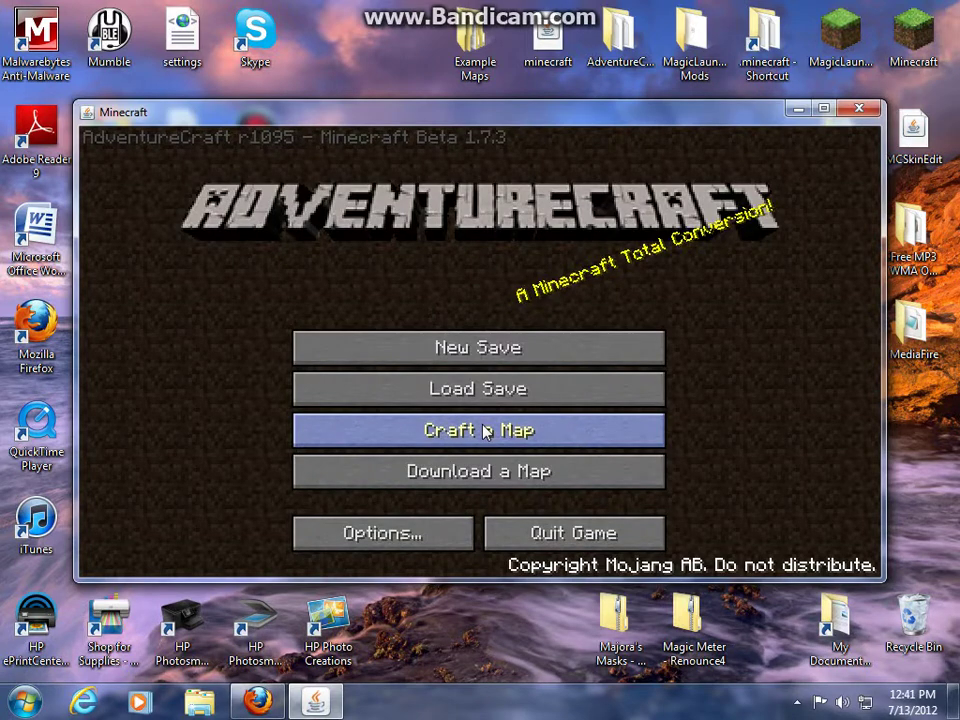
# Step: Load the MM Installation map in map-editing mode
pyautogui.click(500, 431)
pyautogui.click(375, 311)
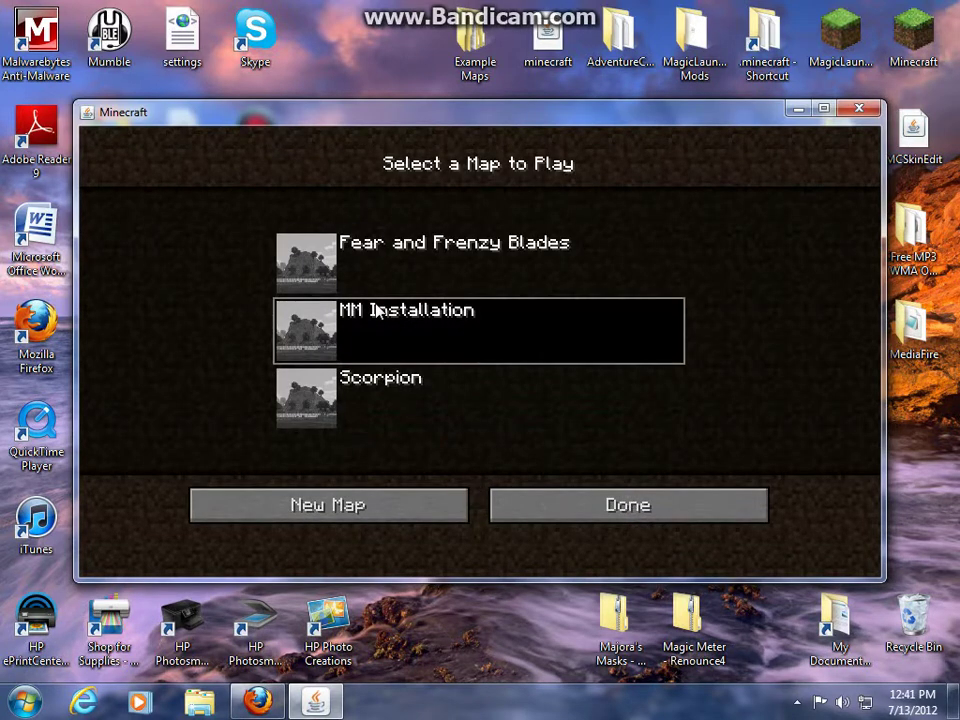
pyautogui.click(606, 507)
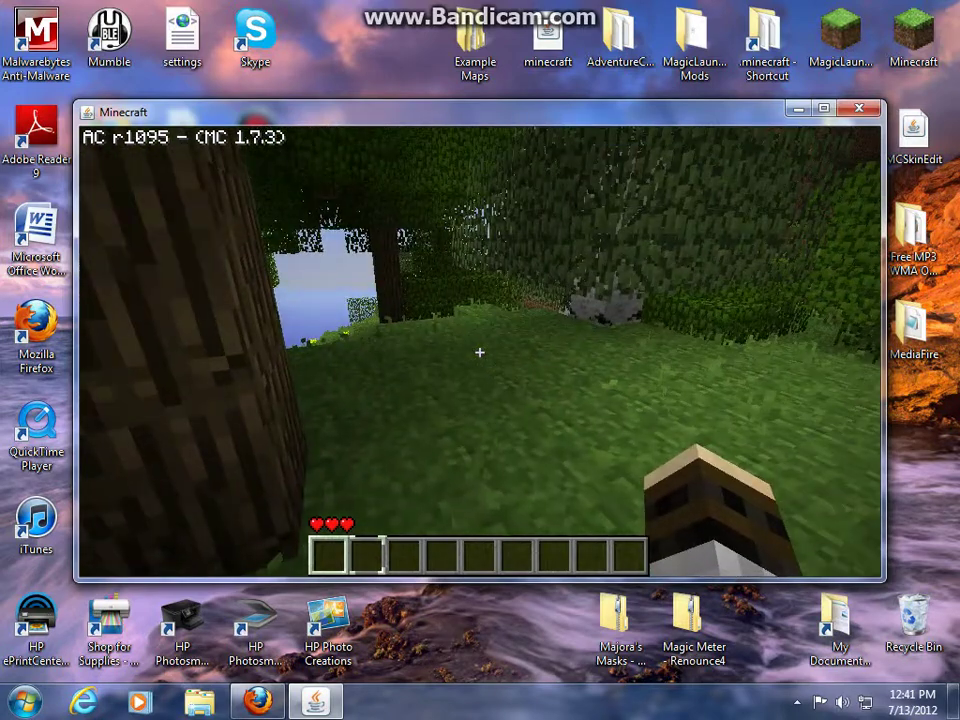
# Step: Turn on debug mode with F3 and open the map settings with the /config command
pyautogui.press('F3')
pyautogui.press('/')
pyautogui.write('mape')
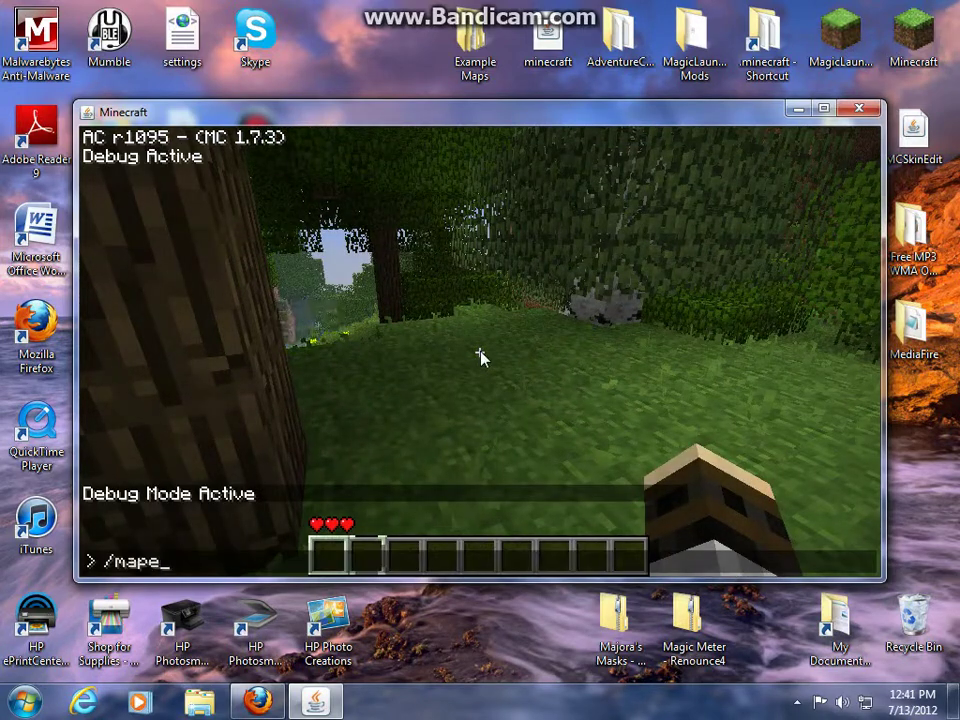
pyautogui.write('dit')
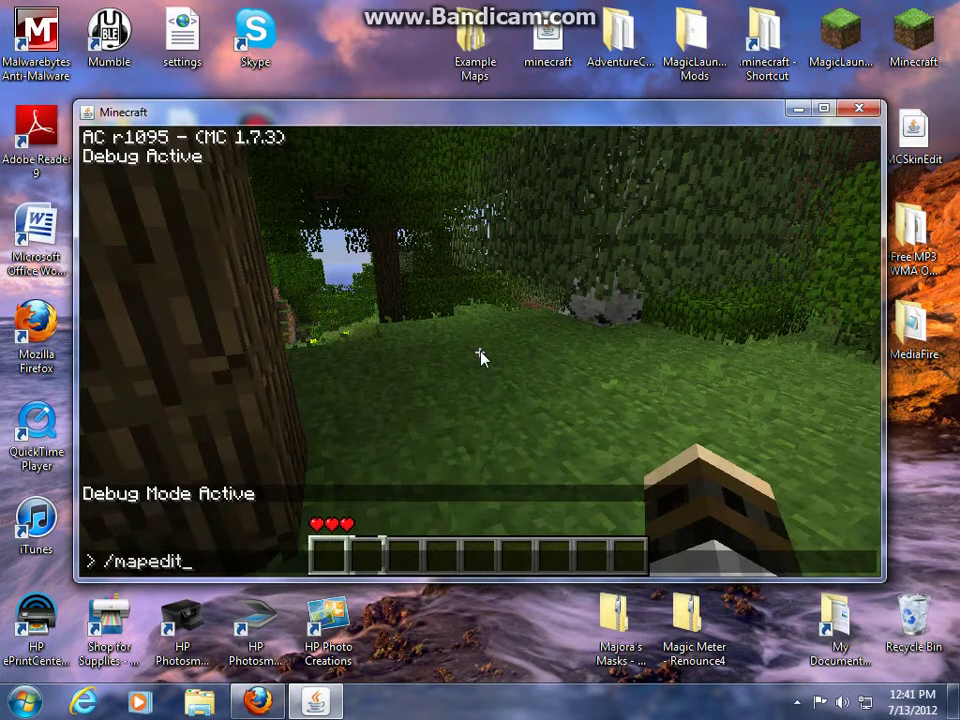
pyautogui.press('BackSpace')
pyautogui.press('BackSpace')
pyautogui.press('BackSpace')
pyautogui.press('BackSpace')
pyautogui.press('BackSpace')
pyautogui.press('BackSpace')
pyautogui.press('BackSpace')
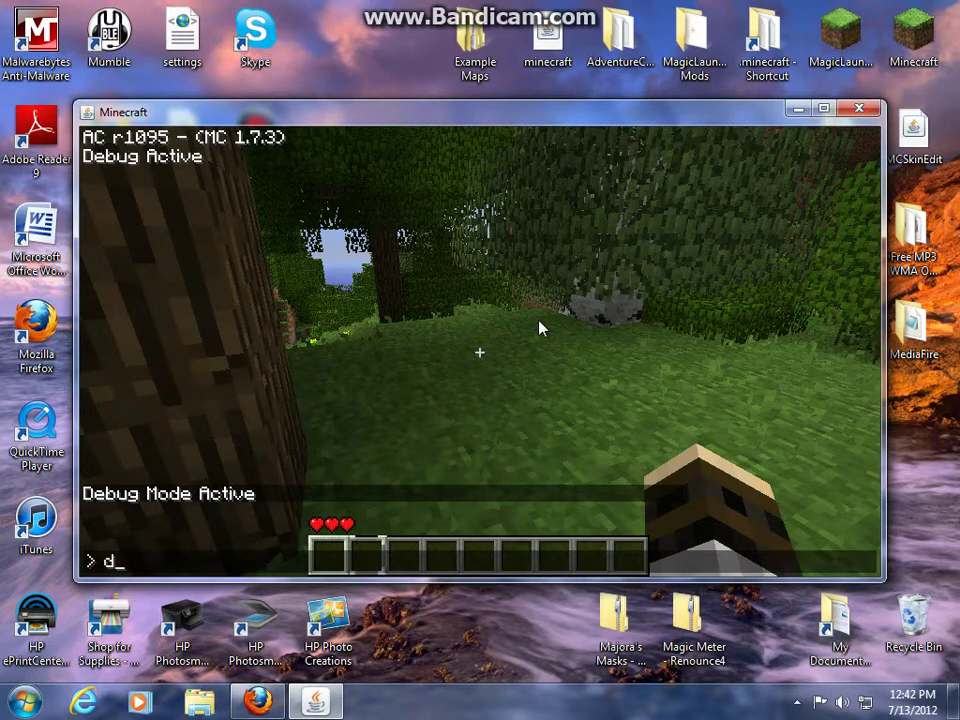
pyautogui.press('Escape')
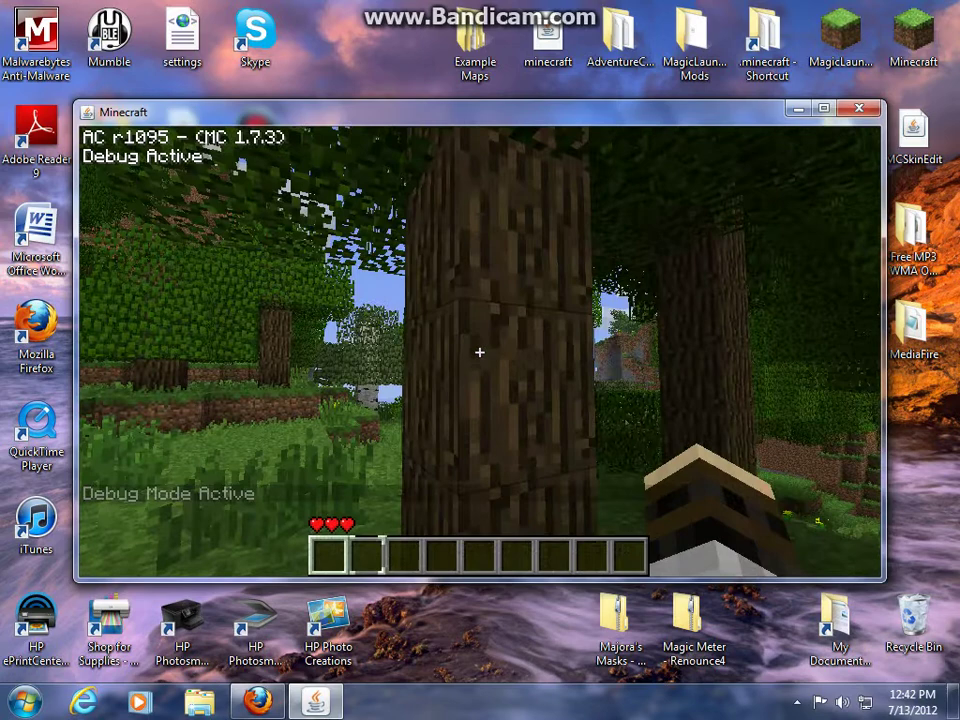
pyautogui.write('t')
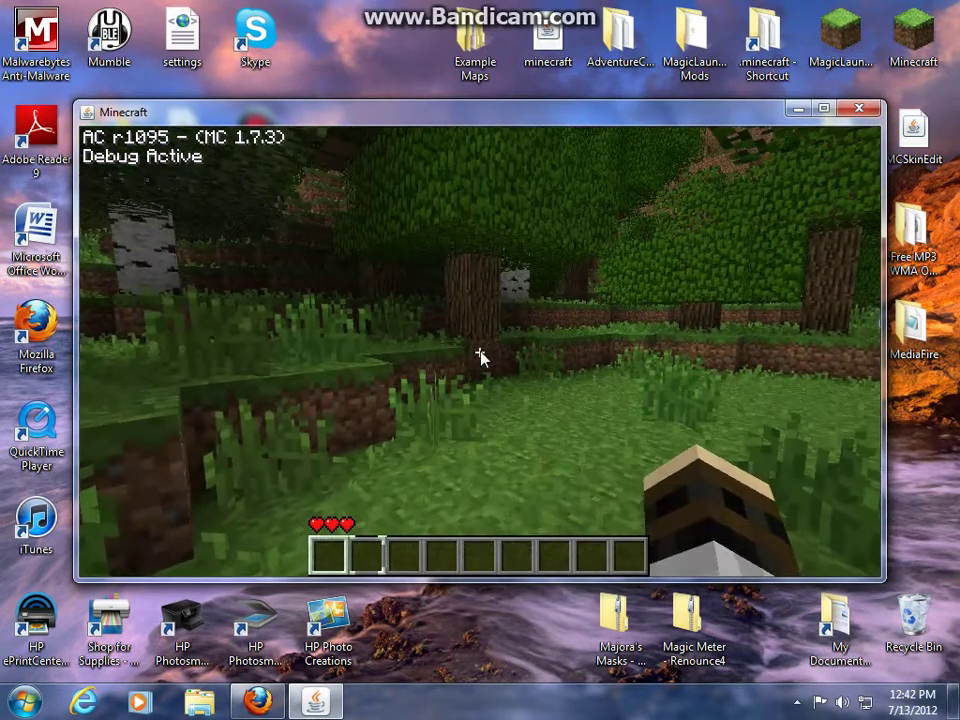
pyautogui.write('/config')
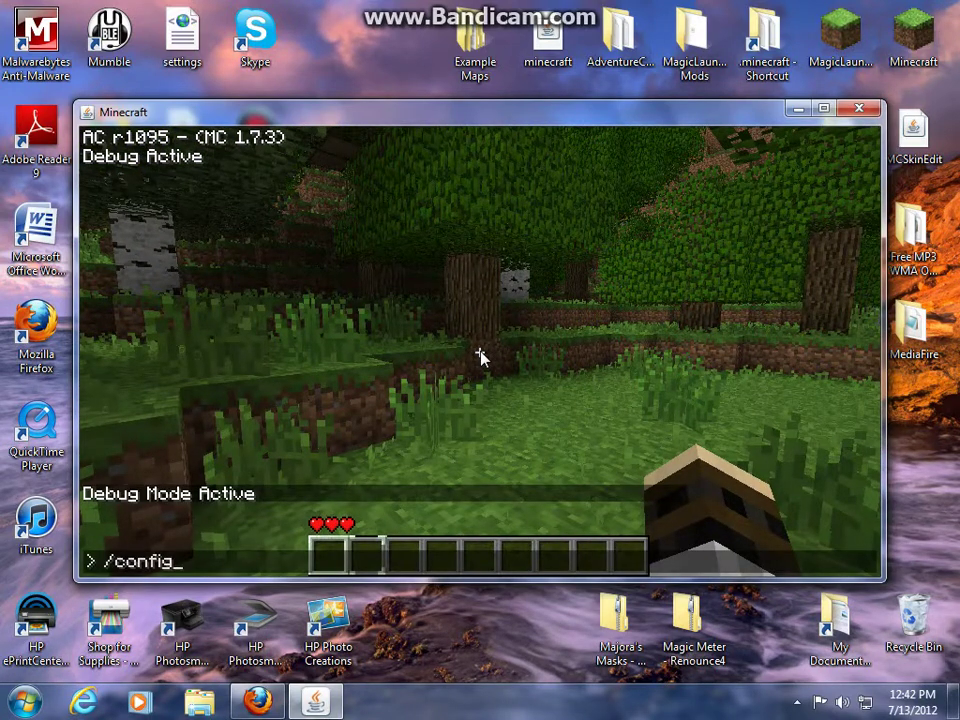
pyautogui.press('Return')
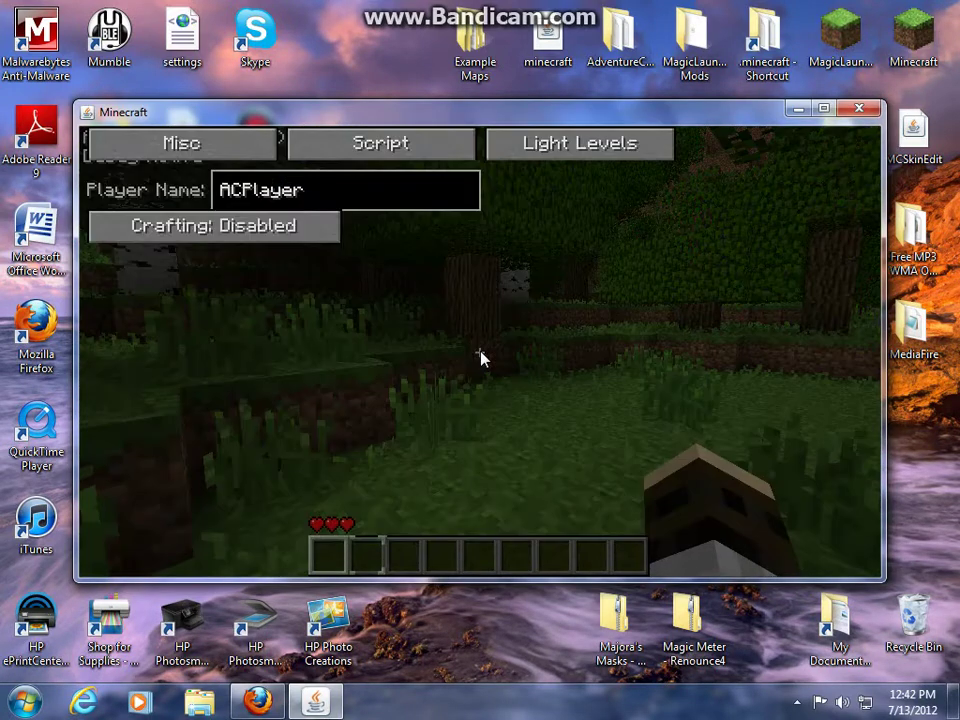
# Step: On the Script tab, assign OnNewSave.js, OnLoad.js and OnUpdate.js to their matching triggers
pyautogui.click(422, 153)
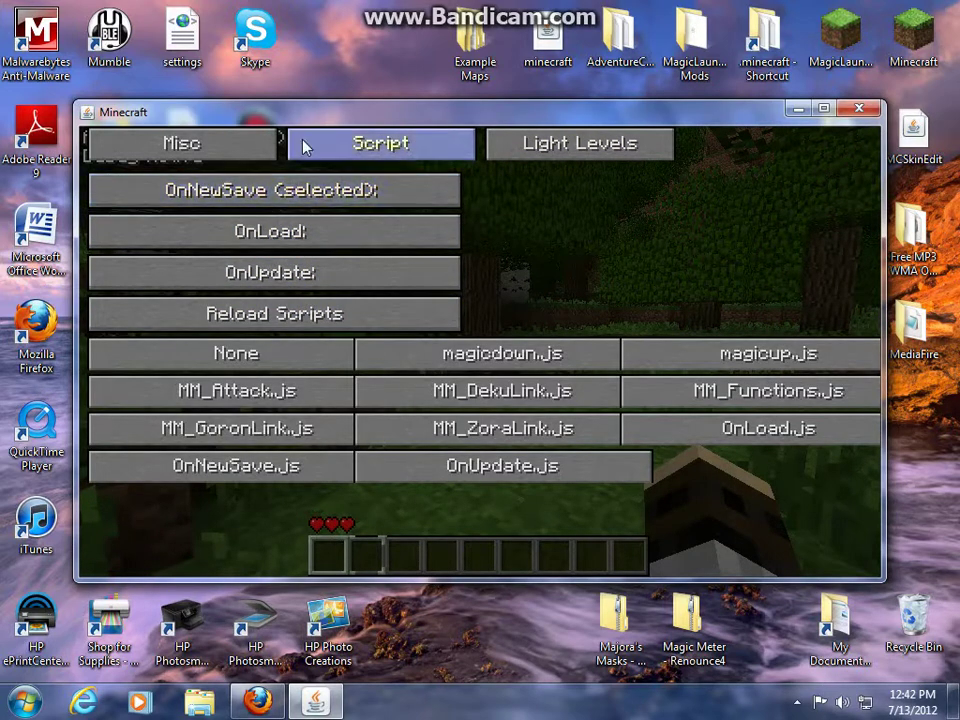
pyautogui.click(246, 474)
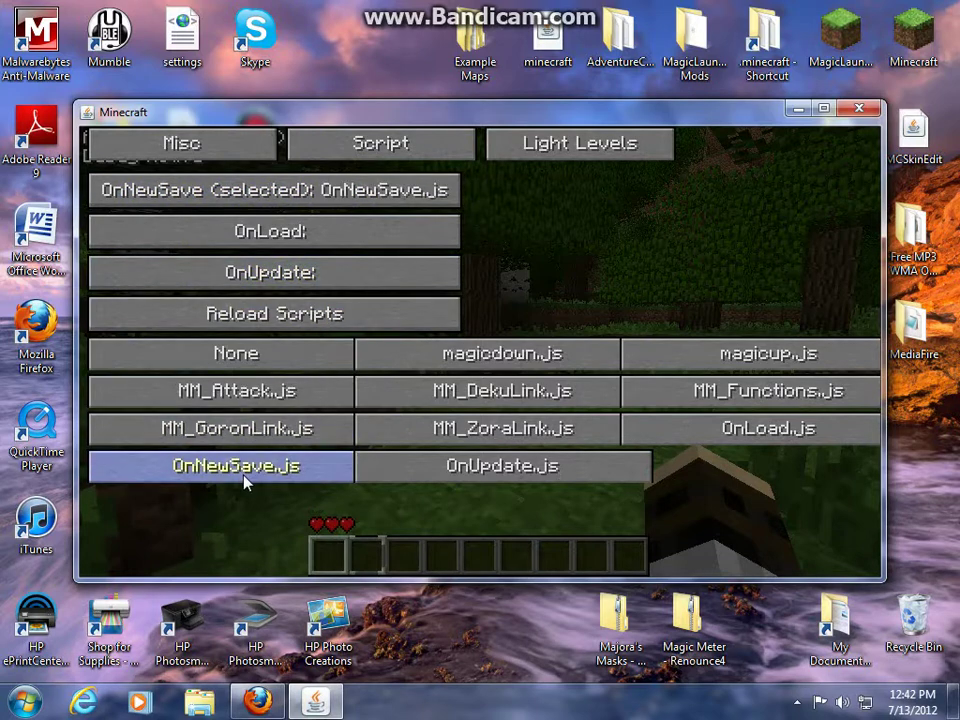
pyautogui.click(403, 230)
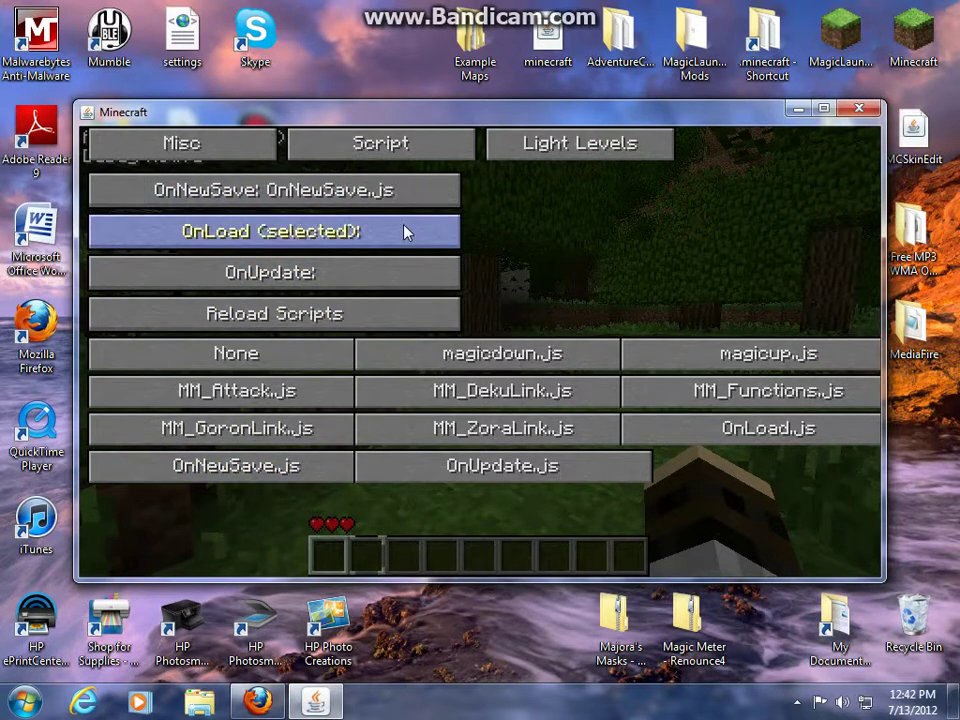
pyautogui.click(730, 438)
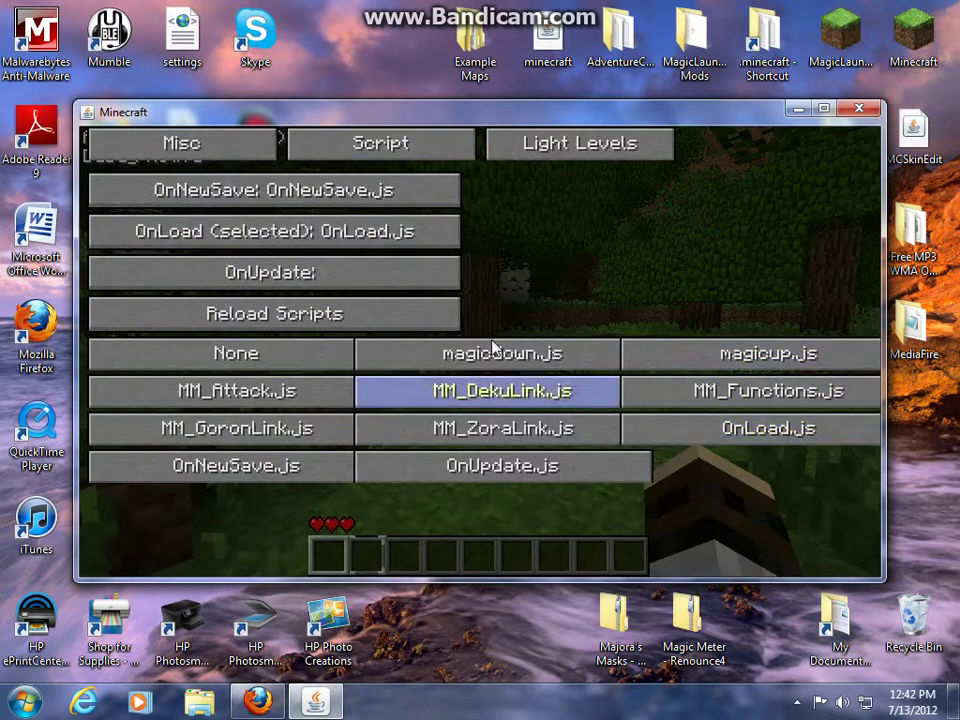
pyautogui.click(333, 285)
pyautogui.click(544, 470)
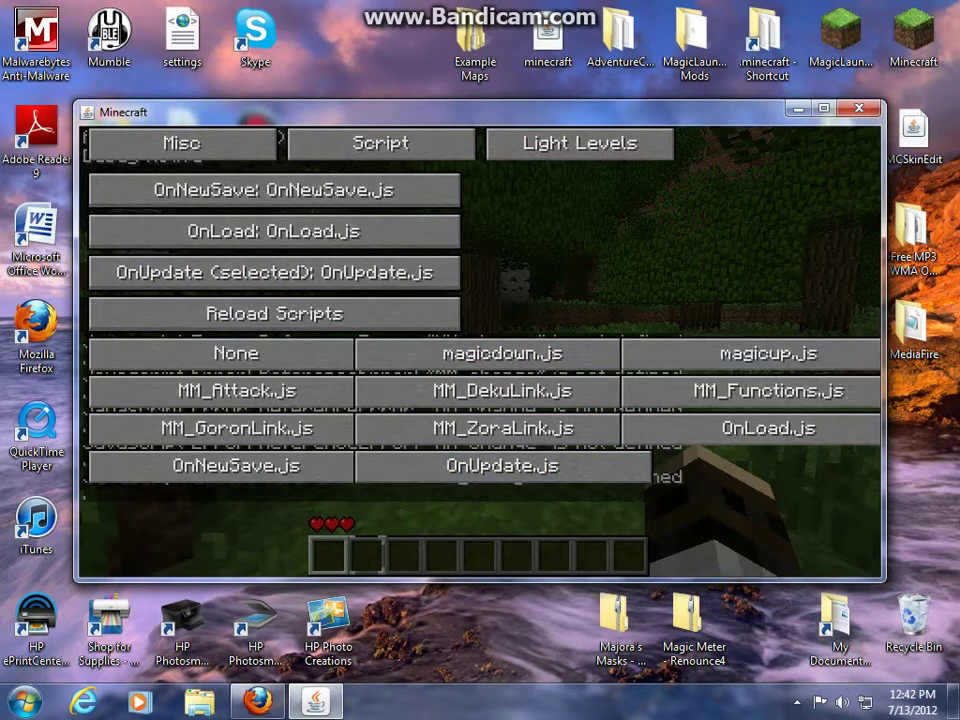
pyautogui.press('Escape')
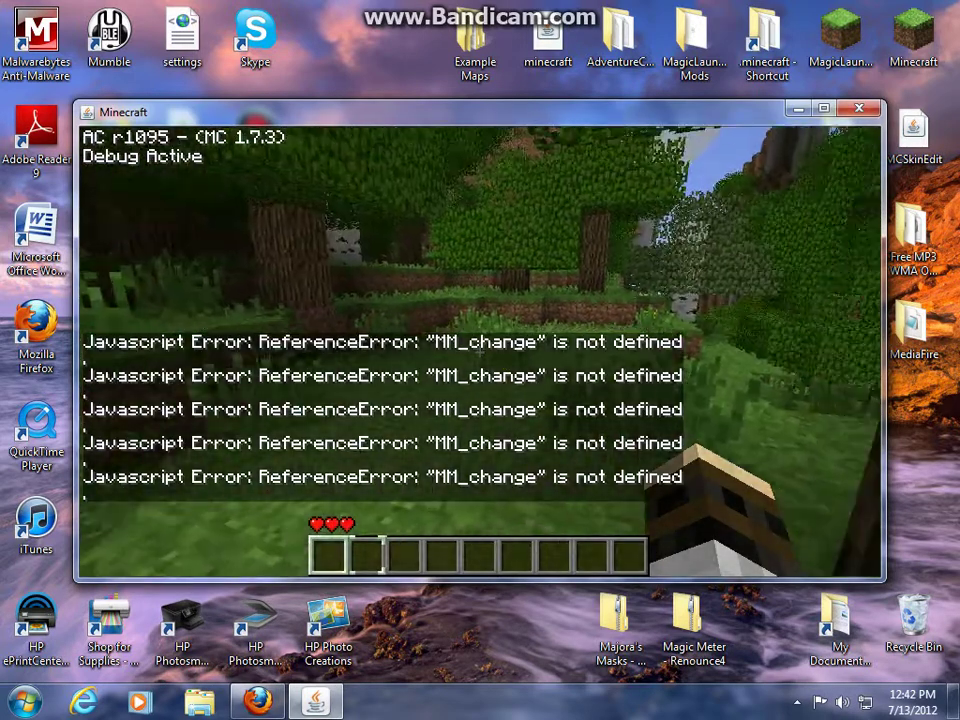
# Step: Save and quit to the title screen, then reload the MM Installation map to play
pyautogui.press('Escape')
pyautogui.click(491, 454)
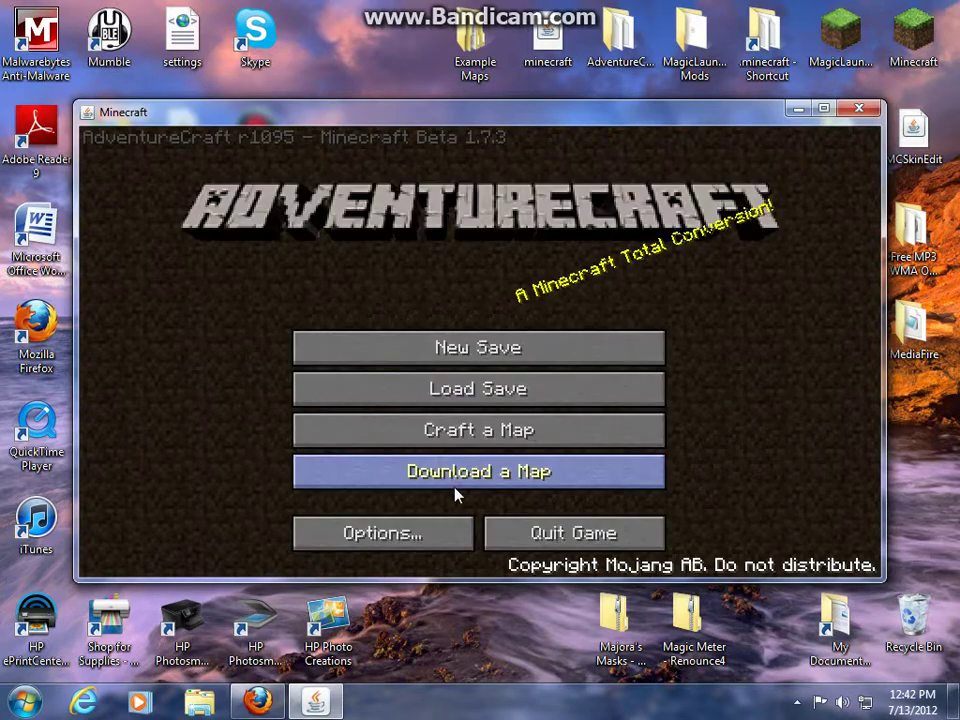
pyautogui.click(455, 494)
pyautogui.click(398, 322)
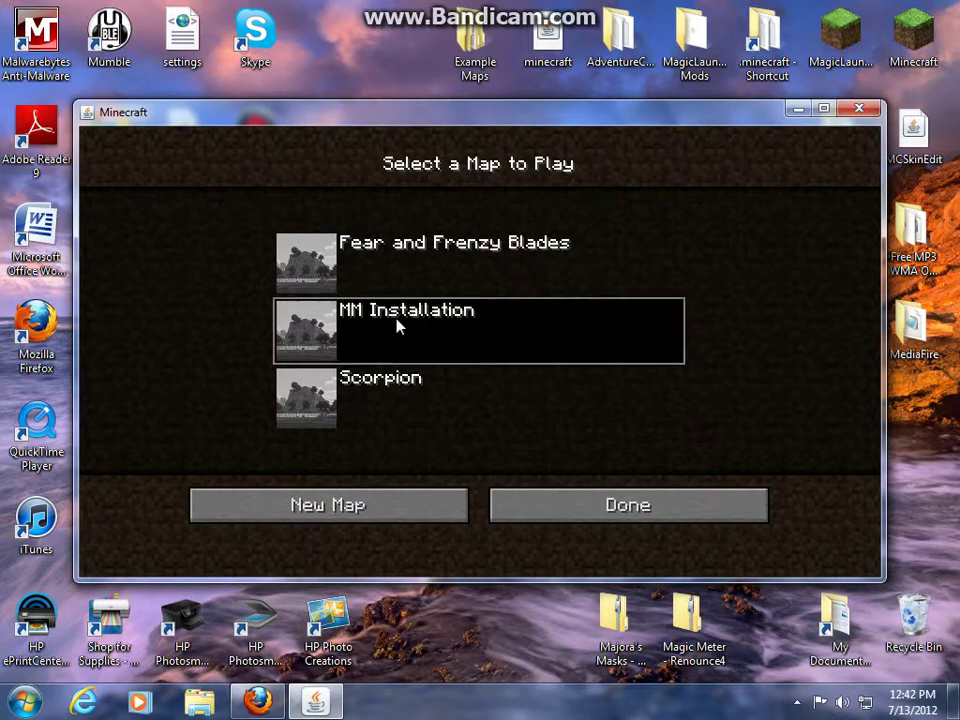
pyautogui.click(587, 512)
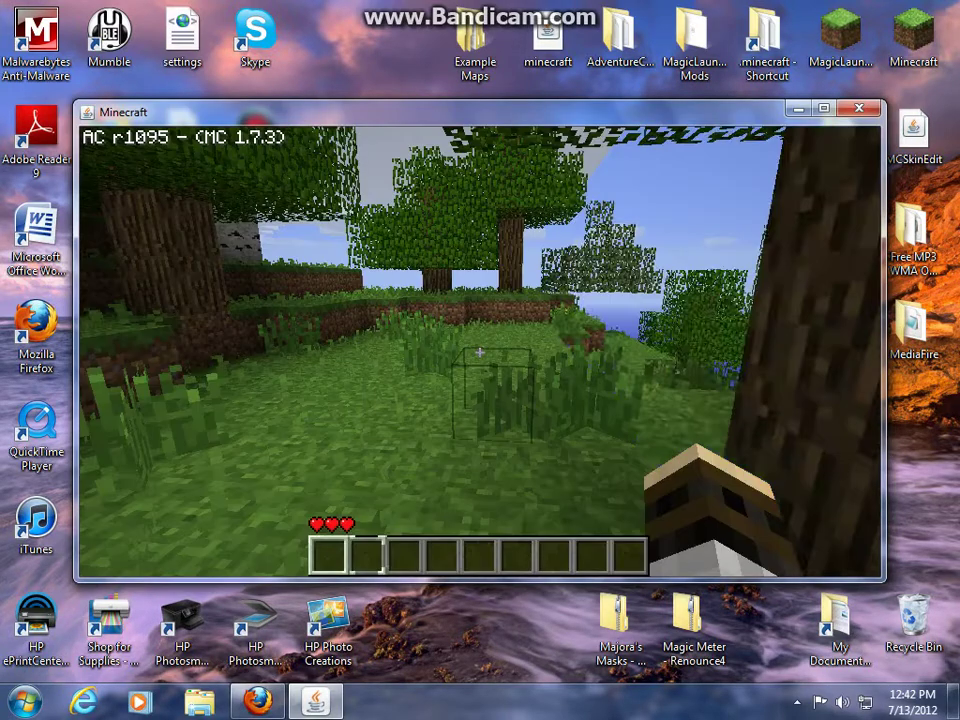
# Step: Take the Deku Mask from the creative item catalogue into the inventory
pyautogui.press('e')
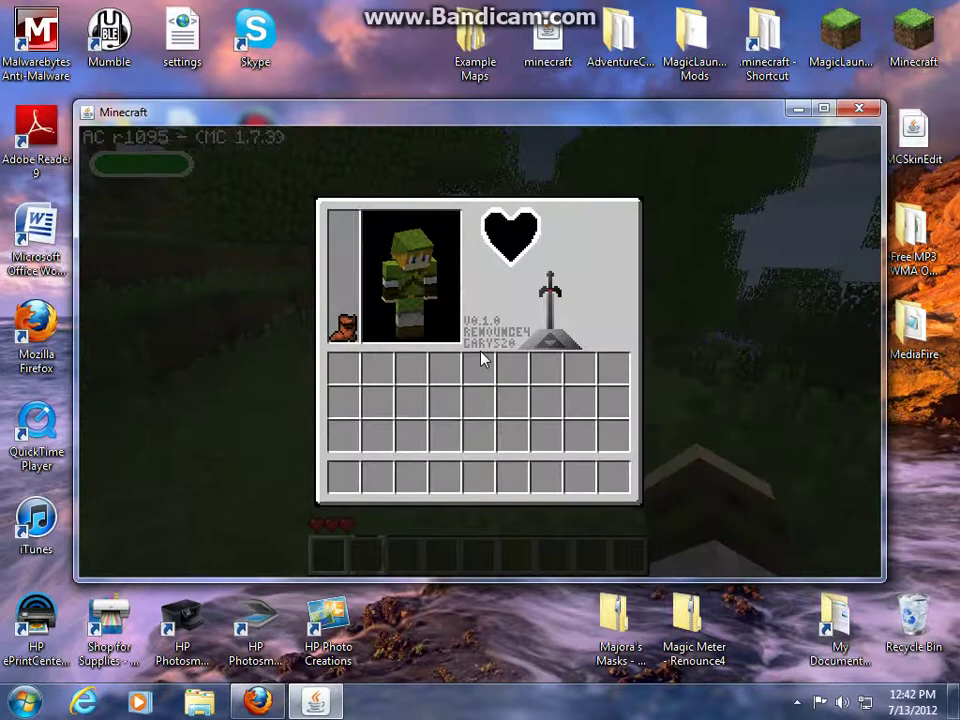
pyautogui.press('e')
pyautogui.press('c')
pyautogui.scroll(-3, 481, 358)
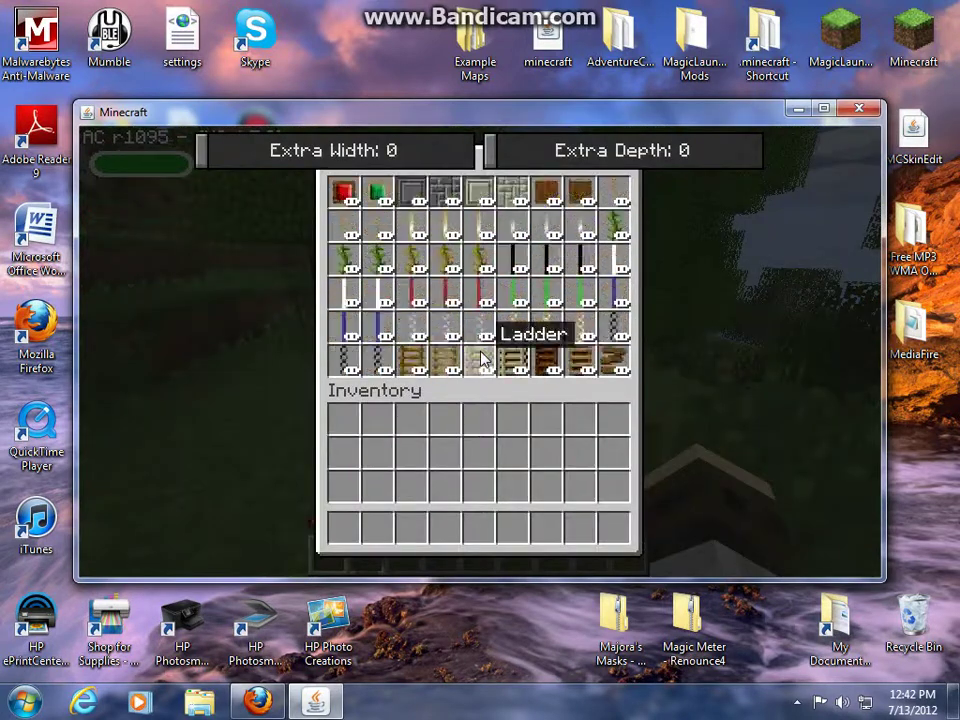
pyautogui.scroll(-5, 481, 358)
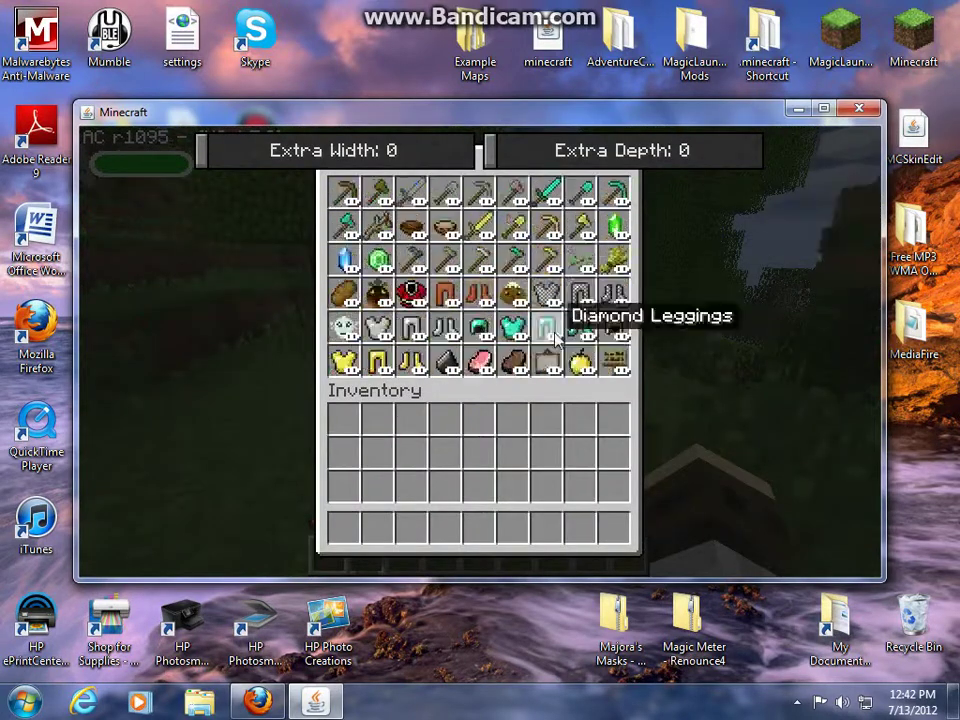
pyautogui.click(378, 293)
pyautogui.click(388, 303)
pyautogui.press('Escape')
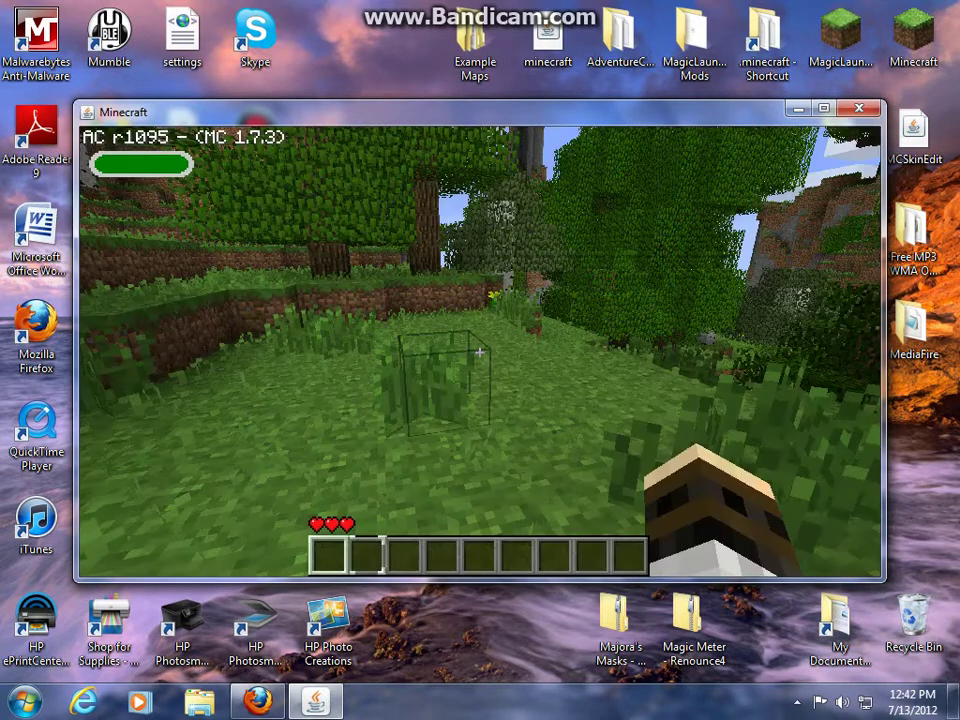
# Step: Equip the Deku Mask in the top equipment slot and walk into the trees to test it
pyautogui.press('e')
pyautogui.click(343, 401)
pyautogui.click(340, 243)
pyautogui.press('e')
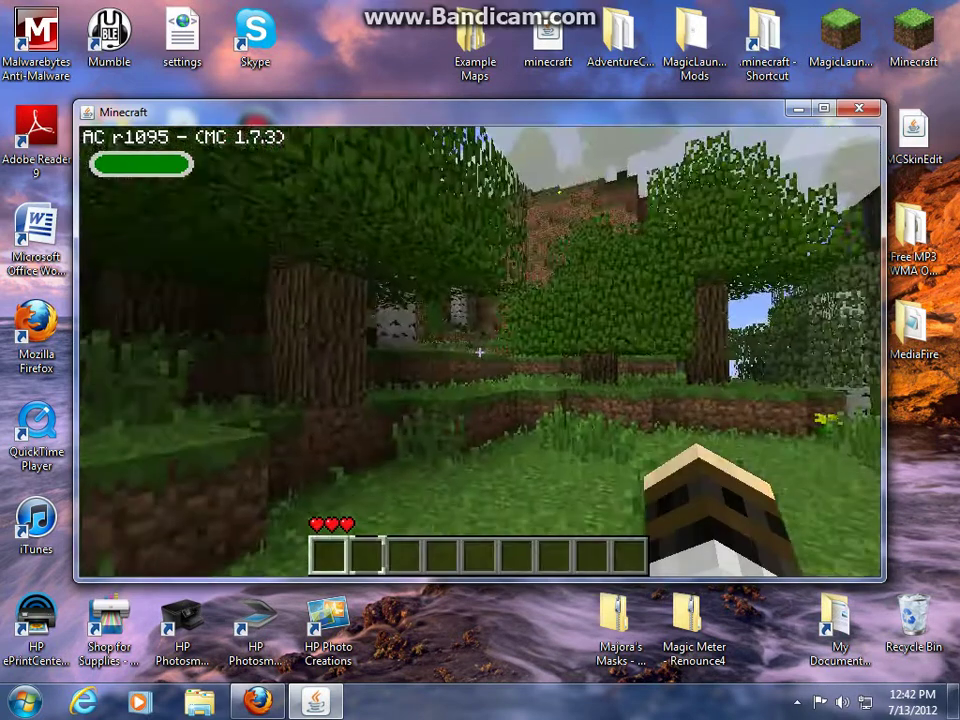
pyautogui.press('e')
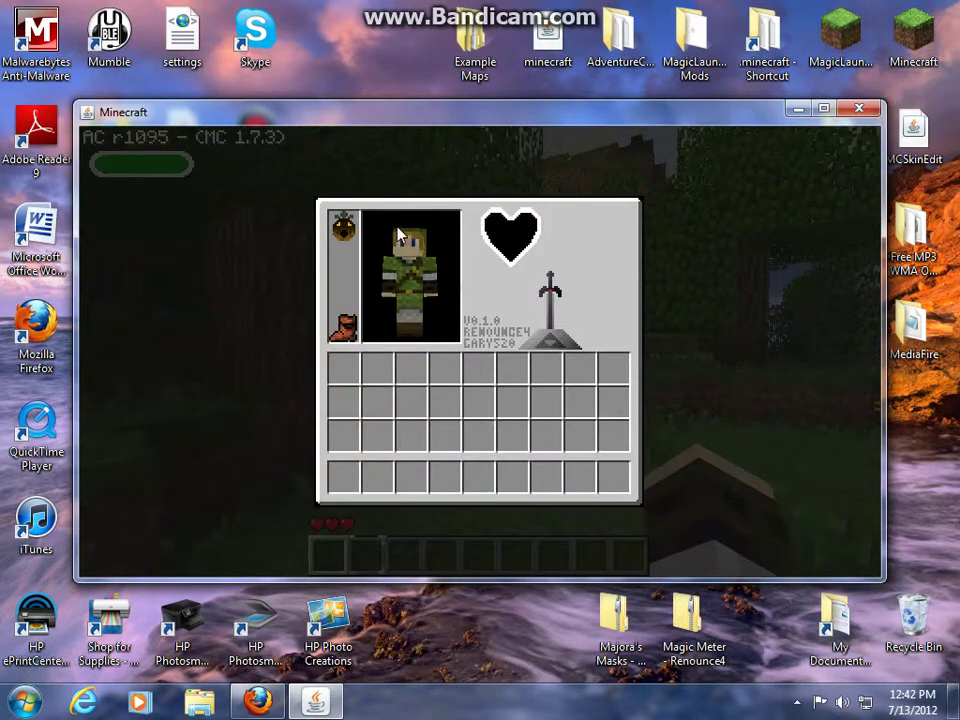
pyautogui.press('e')
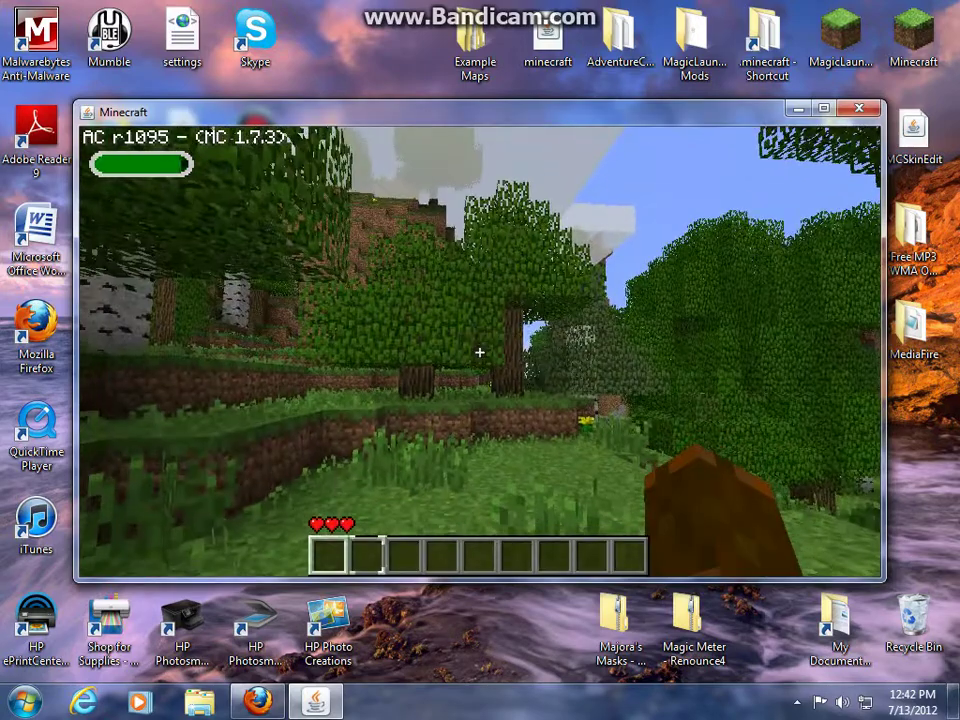
pyautogui.press('w')
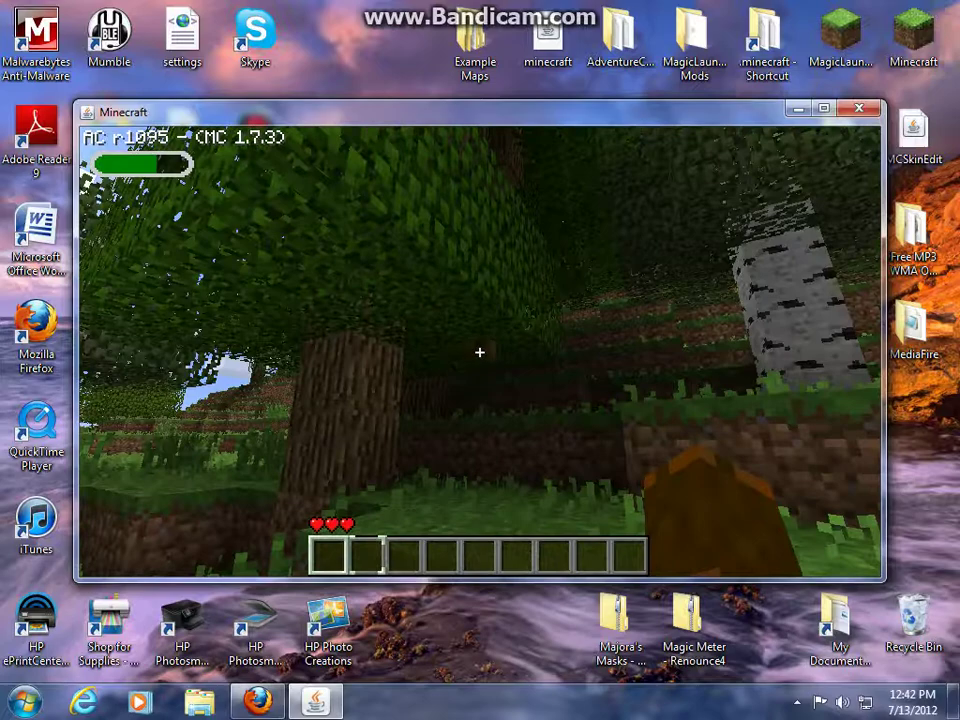
# Step: Save and quit, close AdventureCraft, and return to the Firefox forum page
pyautogui.press('Escape')
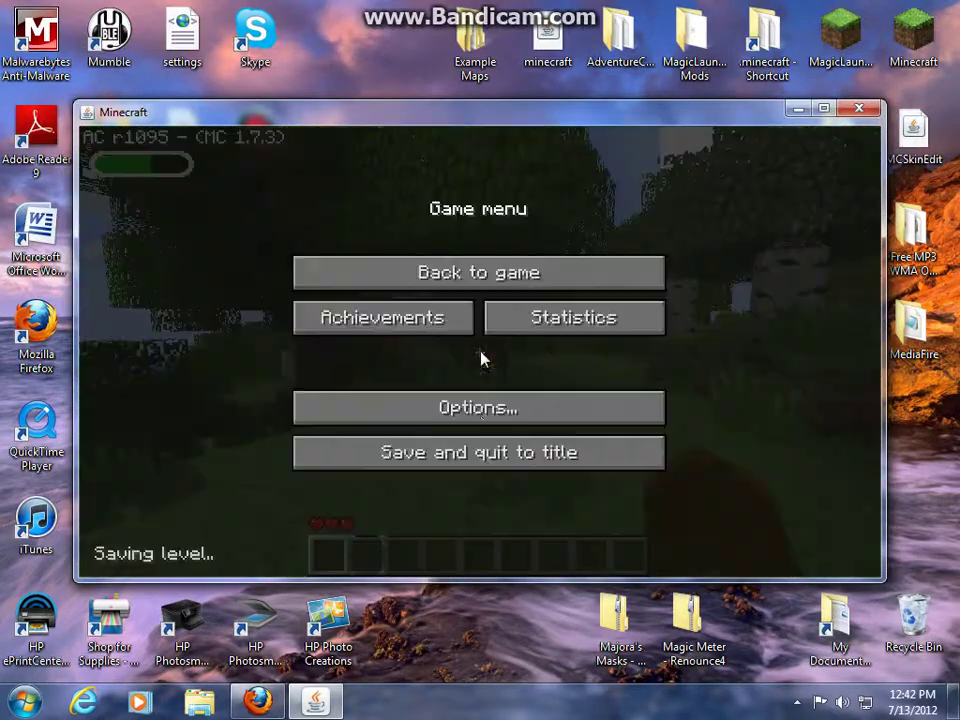
pyautogui.click(476, 460)
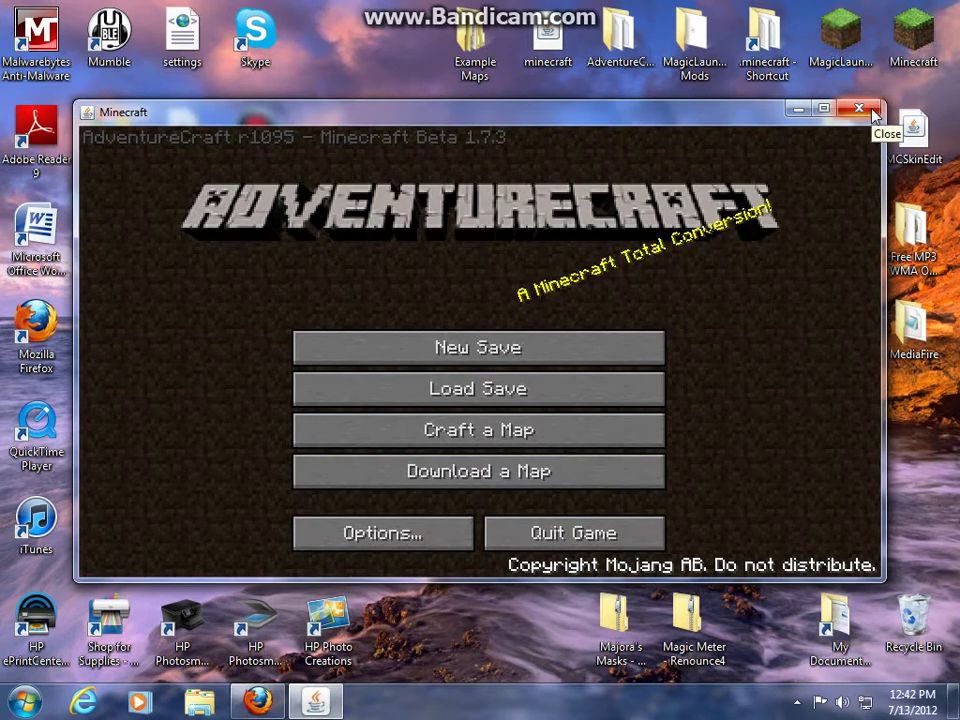
pyautogui.click(870, 110)
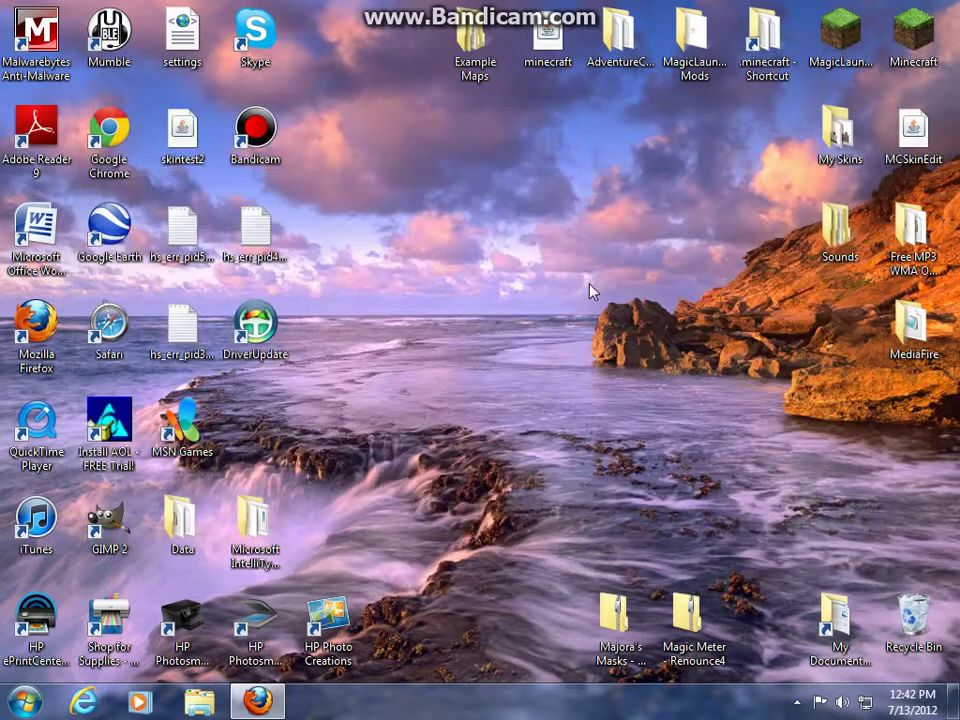
pyautogui.click(258, 700)
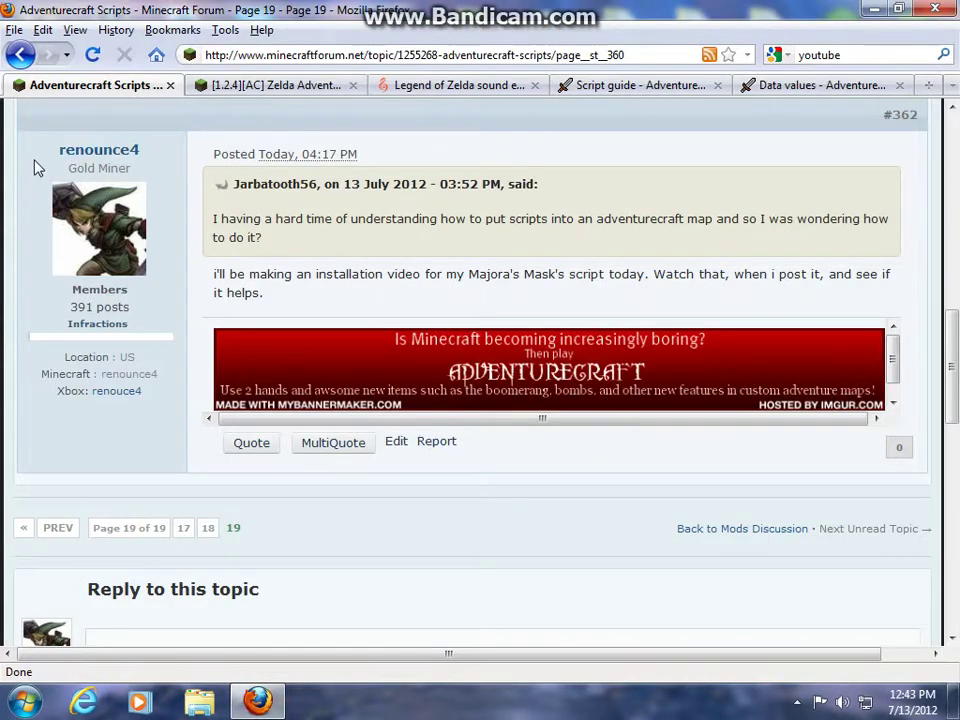